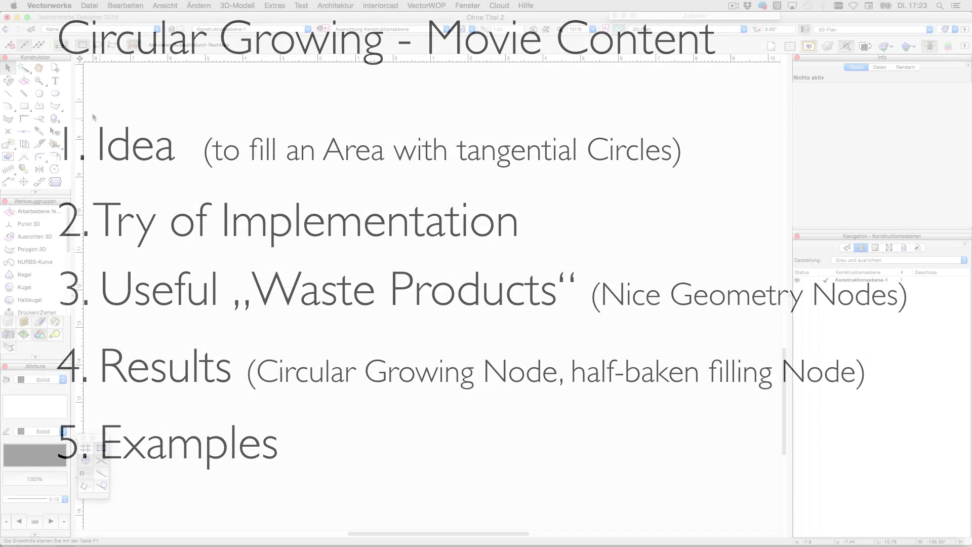
Step: Draw the first touching circles by diameter: a central one, small ones beside it and a large one at its lower left
left_click(386, 276)
left_click(408, 260)
left_click(470, 207)
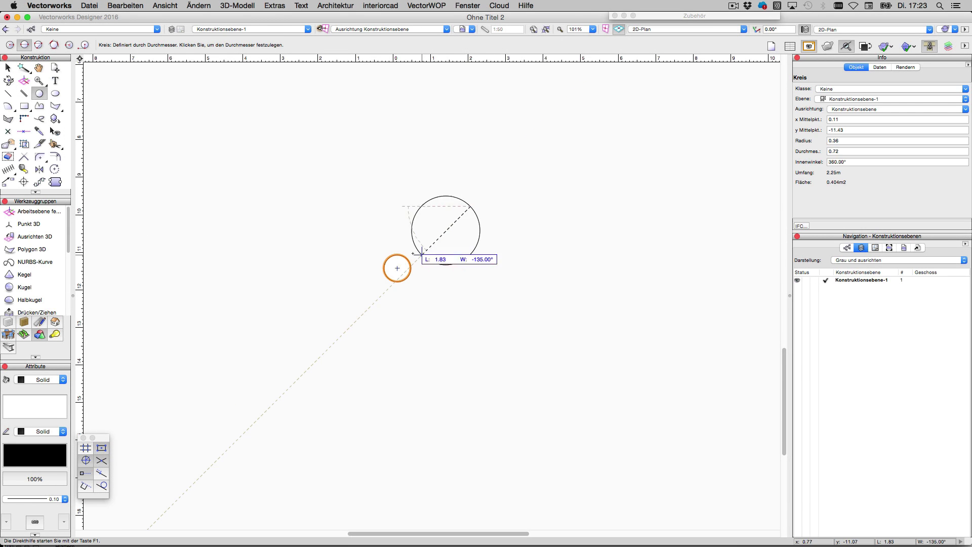
scroll(388, 243, "up", 2)
left_click(412, 260)
left_click(356, 241)
left_click(398, 247)
left_click(266, 319)
left_click(388, 302)
Step: Draw a large circle touching below the central one and fill the gaps beside it with smaller circles
left_click(396, 292)
left_click(482, 397)
left_click(446, 281)
left_click(528, 265)
left_click(489, 274)
left_click(417, 279)
left_click(434, 285)
Step: Draw a large circle to the right of the central one, a small neighbour, and another large circle above
left_click(573, 166)
left_click(524, 250)
left_click(506, 183)
left_click(476, 170)
left_click(386, 120)
left_click(490, 137)
Step: Draw three tangential circles at the cluster's upper left, with diameters of about 1.05, 2.34 and 1.1
left_click(360, 183)
left_click(411, 190)
left_click(258, 188)
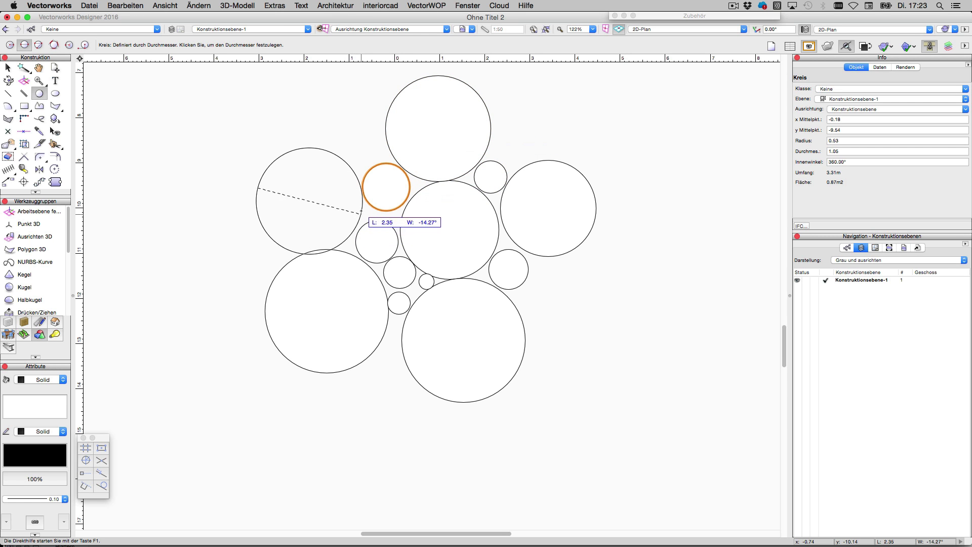
left_click(360, 206)
left_click(349, 108)
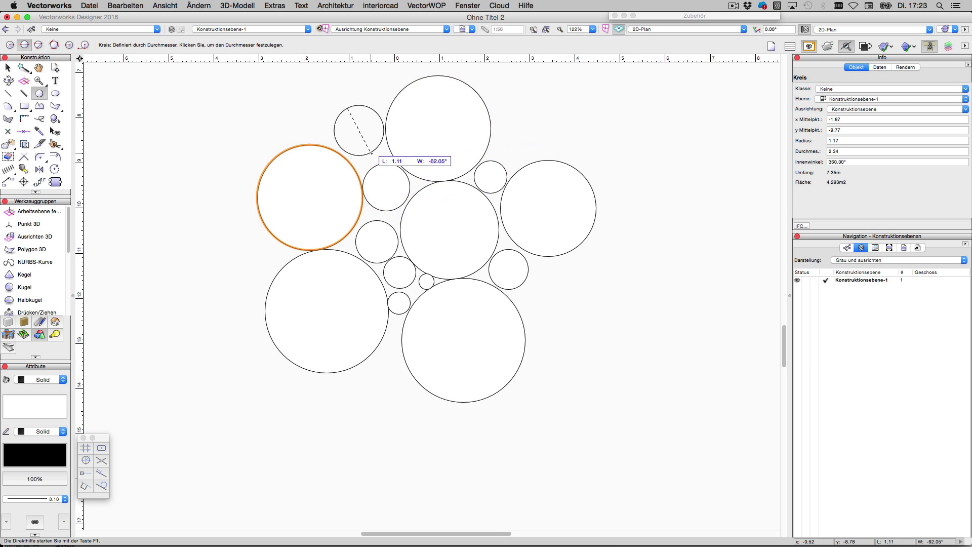
left_click(372, 155)
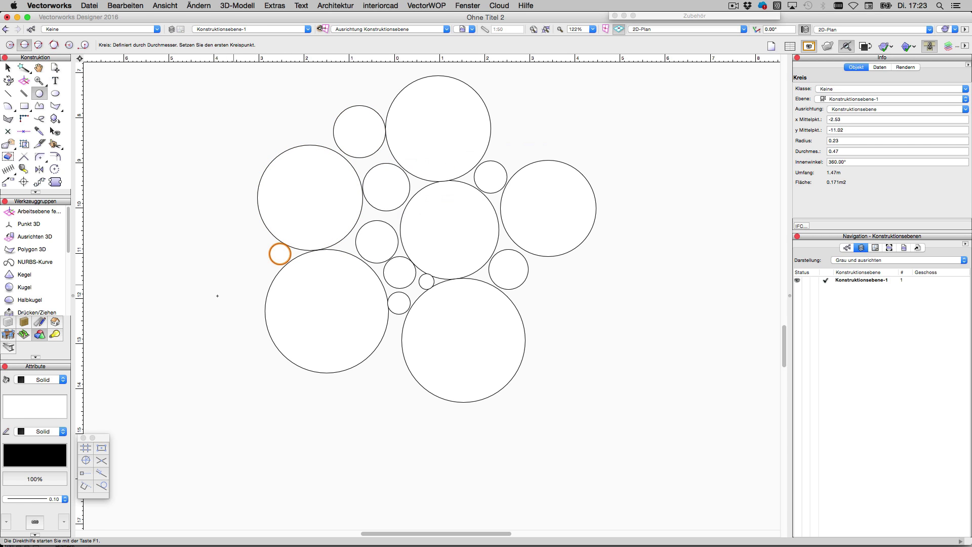
Step: Extend the cluster's lower-left side with a circle about 1.81 in diameter and further circles beside it
left_click(203, 299)
left_click(261, 239)
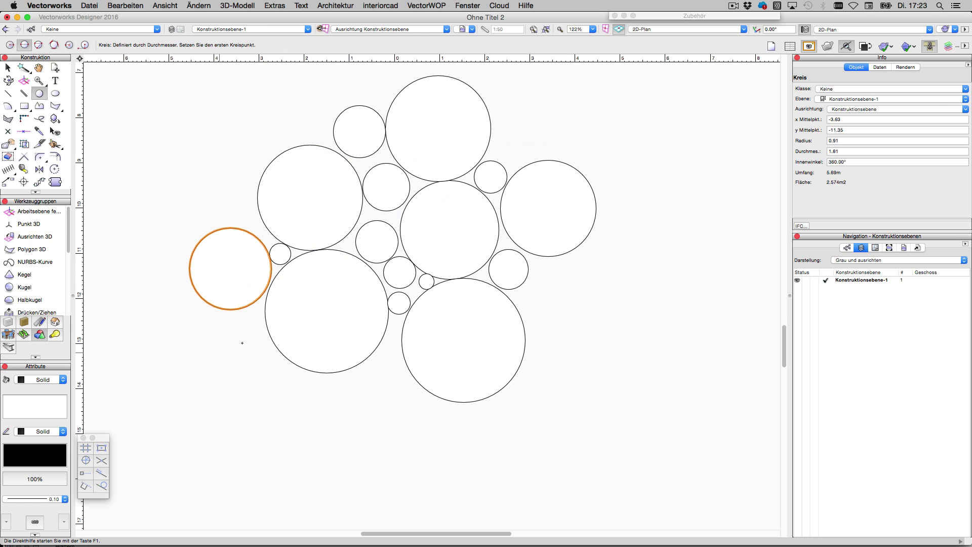
left_click(244, 326)
left_click(263, 308)
left_click(135, 416)
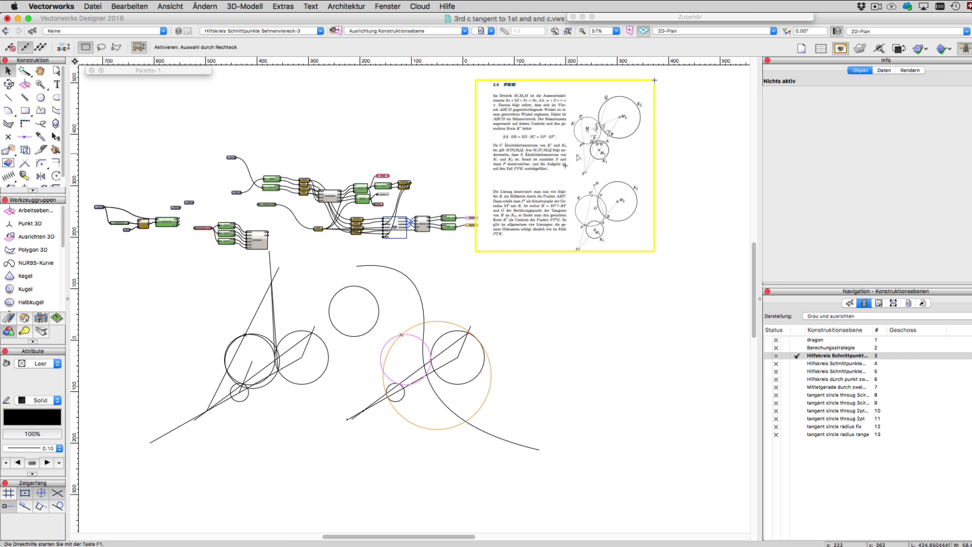
Step: Examine the PKK construction notes beside the node network and activate the layer "tangent circle radius range"
scroll(584, 125, "up", 3)
middle_click_drag(572, 144, 539, 196)
scroll(539, 196, "down", 3)
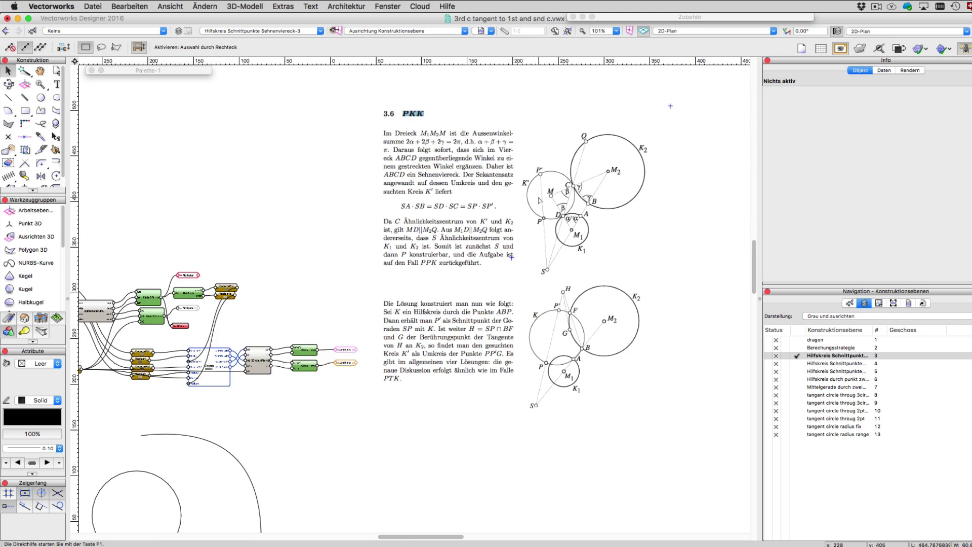
middle_click_drag(490, 253, 510, 234)
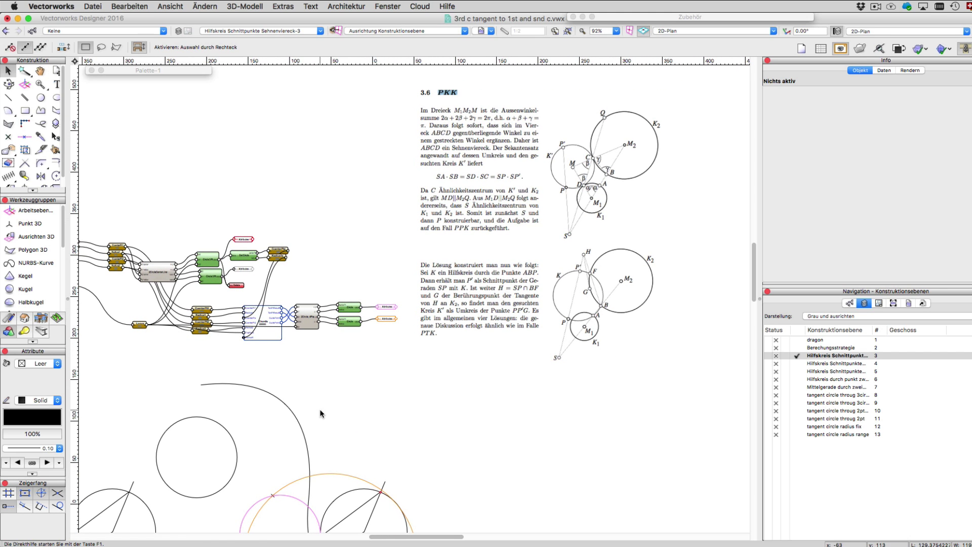
middle_click_drag(321, 409, 426, 347)
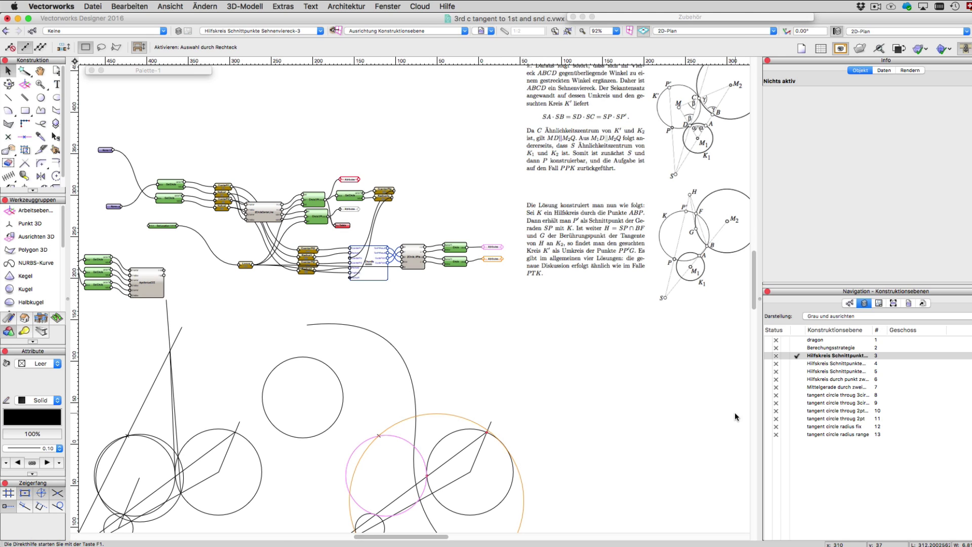
left_click(801, 435)
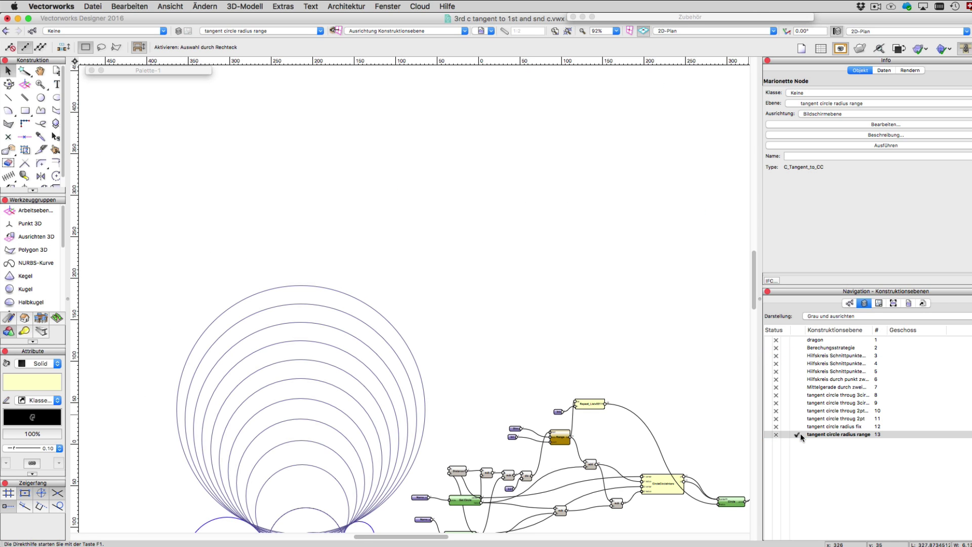
scroll(609, 181, "down", 10)
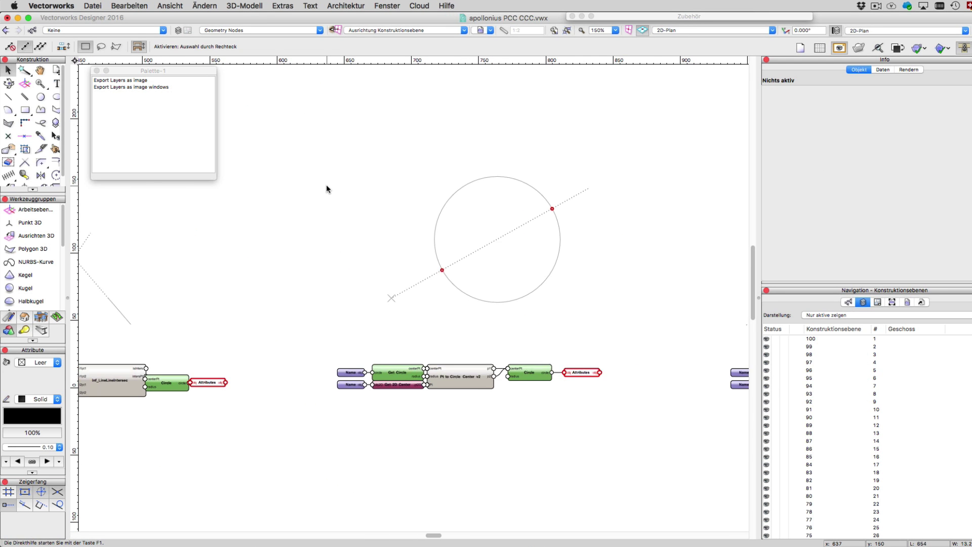
Step: Examine the sample networks on the Geometry Nodes layer, covering perpendicular points, parallels, and circle and line intersections
key("Left")
key("Left")
key("Left")
key("Left")
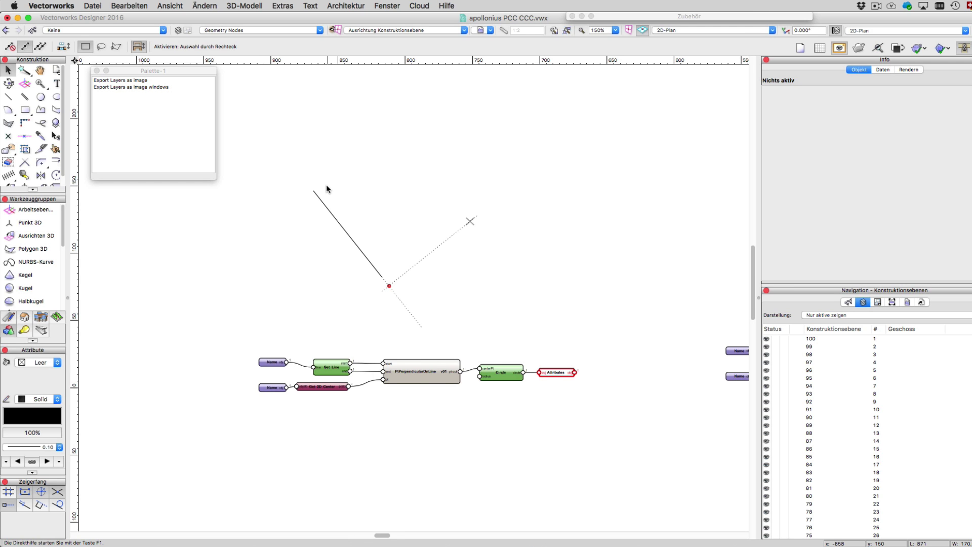
scroll(326, 189, "right", 5)
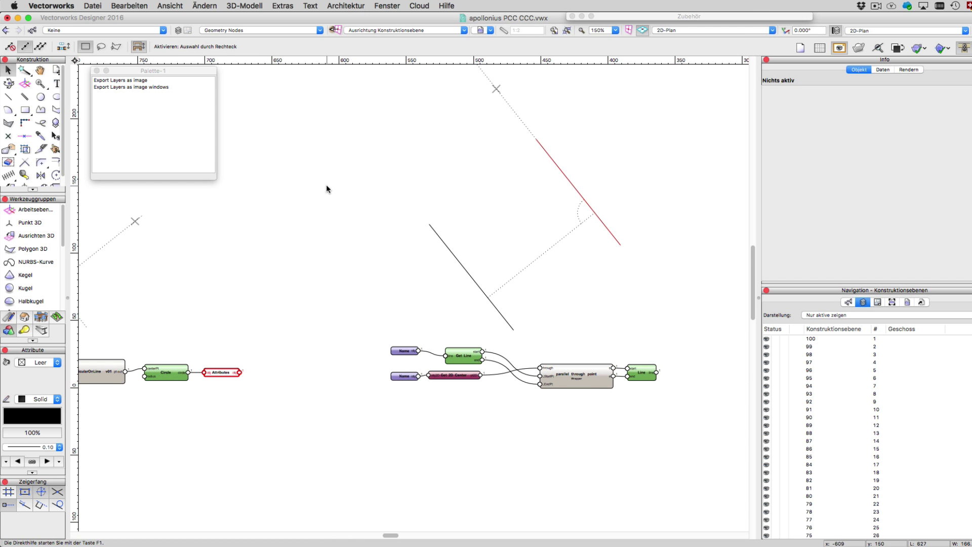
scroll(326, 189, "right", 5)
scroll(327, 189, "right", 5)
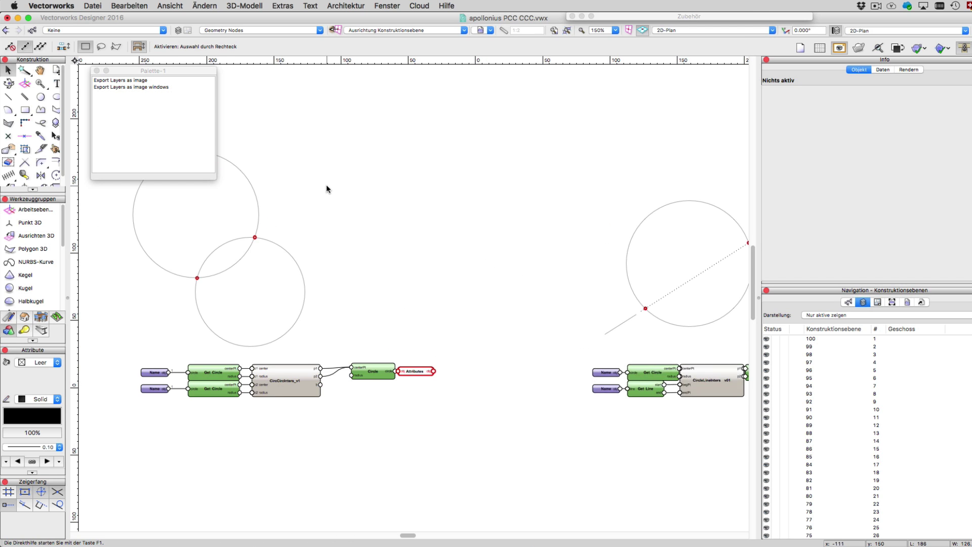
scroll(326, 189, "right", 5)
scroll(327, 189, "right", 5)
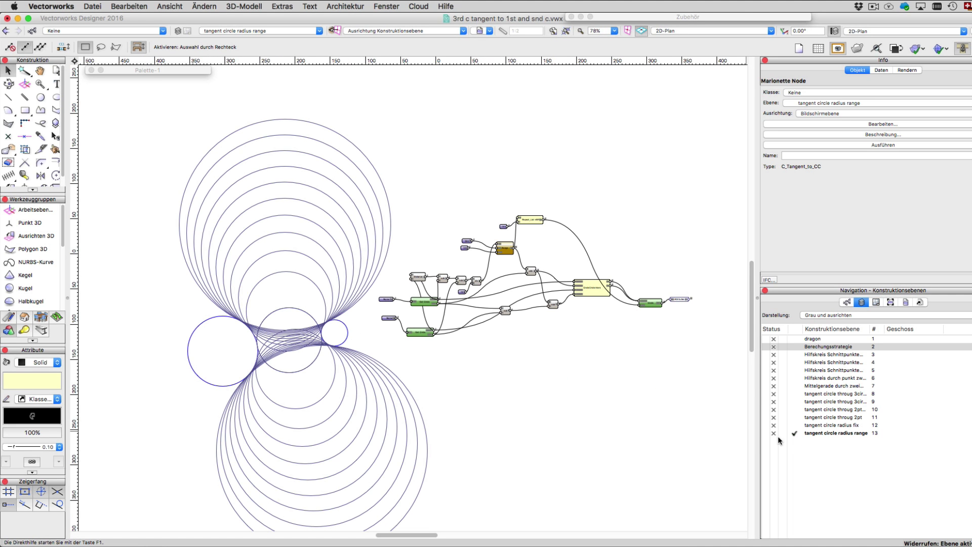
Step: Activate the layer "tangent circle radius fix" and run its CircleCircleInters node
left_click(794, 426)
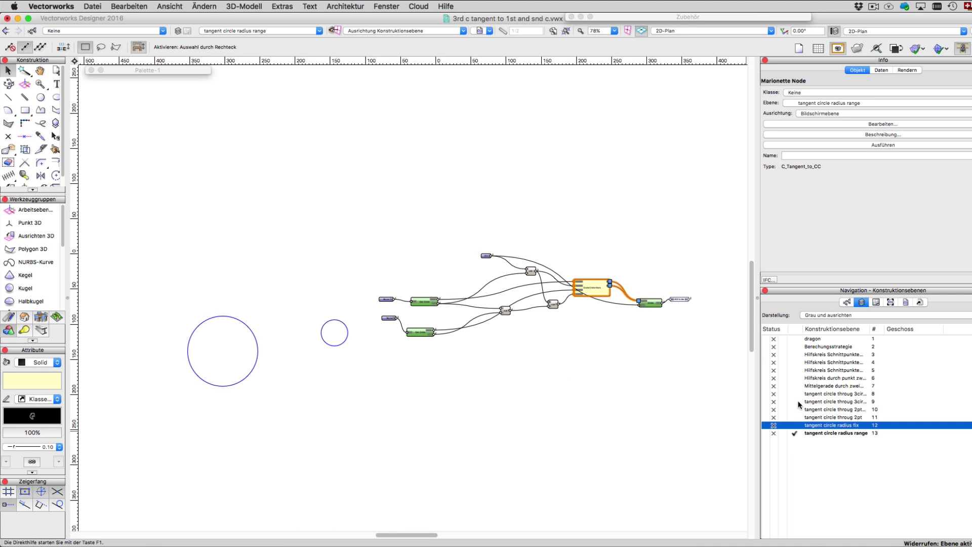
left_click(823, 145)
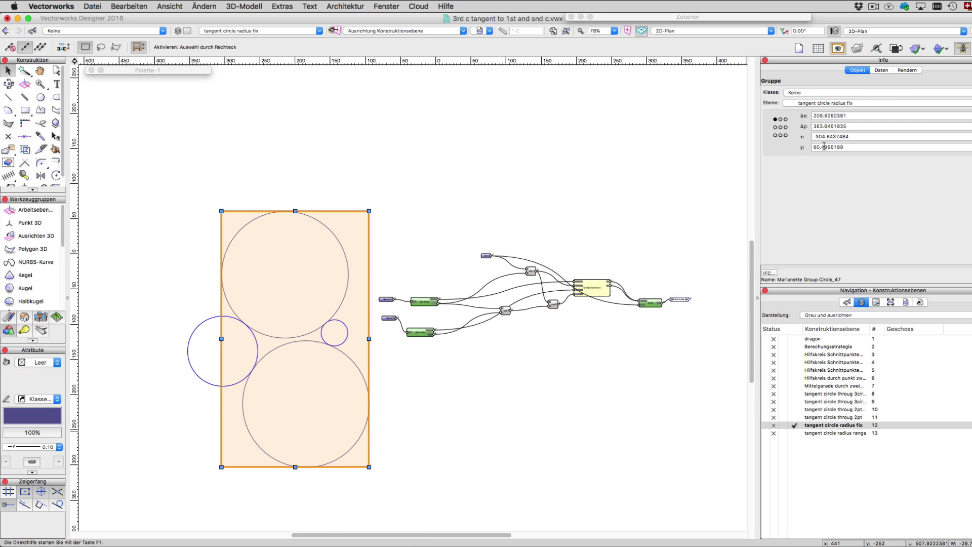
Step: Activate the layer "Berechungsstrategie" and run its Marionette network
left_click(799, 352)
left_click(797, 349)
left_click(795, 347)
left_click(831, 144)
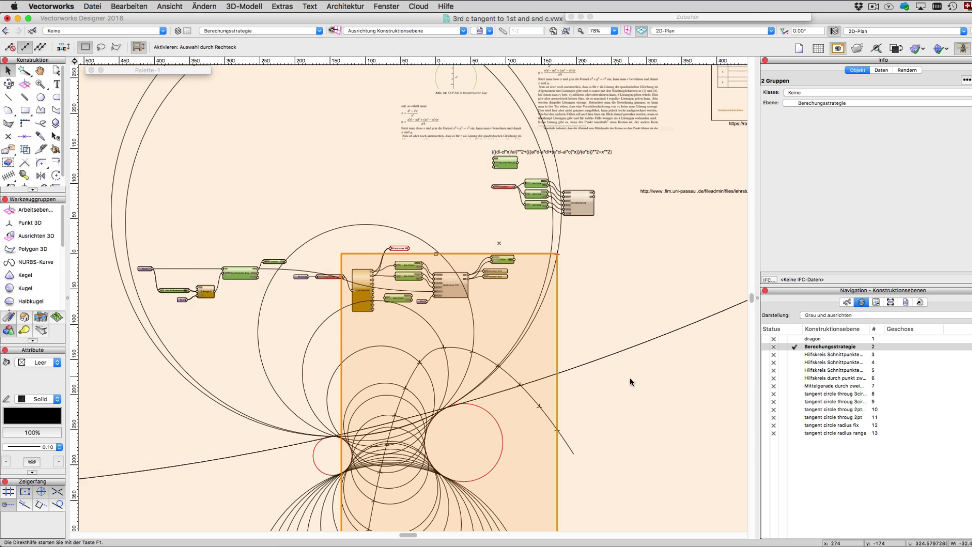
Step: Activate the layer "Hilfskreis Schnittpunkte Sehnenviereck-3" and open the contents of its Chords wrapper node
left_click(795, 354)
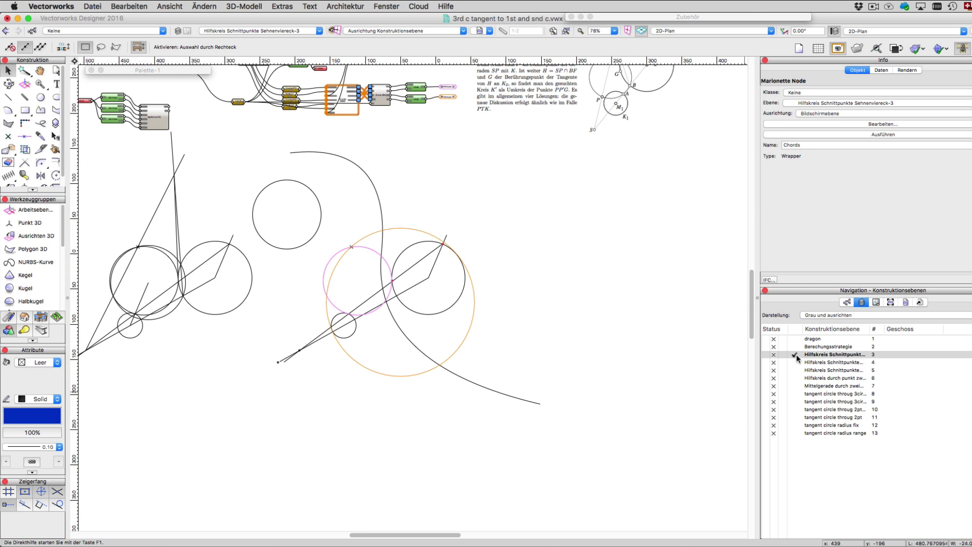
middle_click_drag(576, 240, 628, 452)
left_click(422, 200)
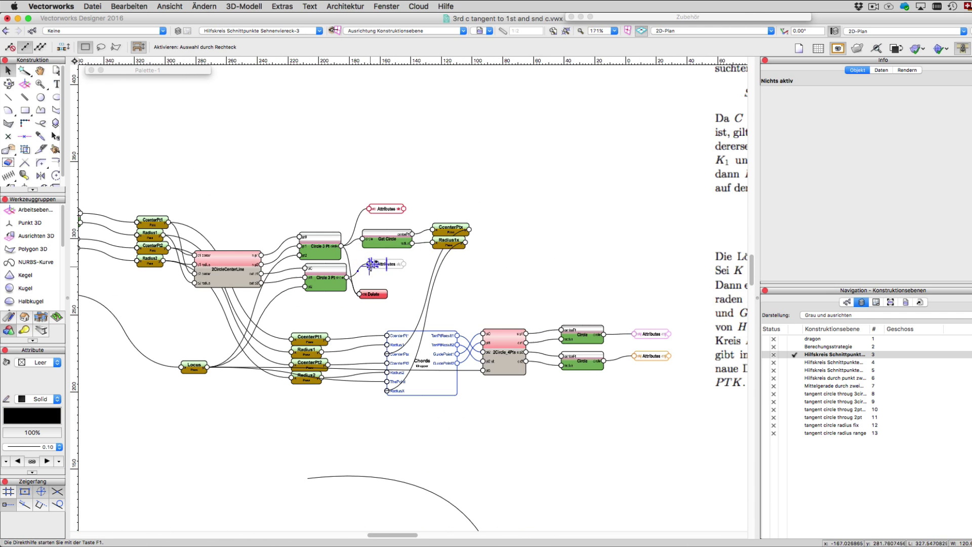
scroll(365, 238, "up", 3)
double_click(435, 337)
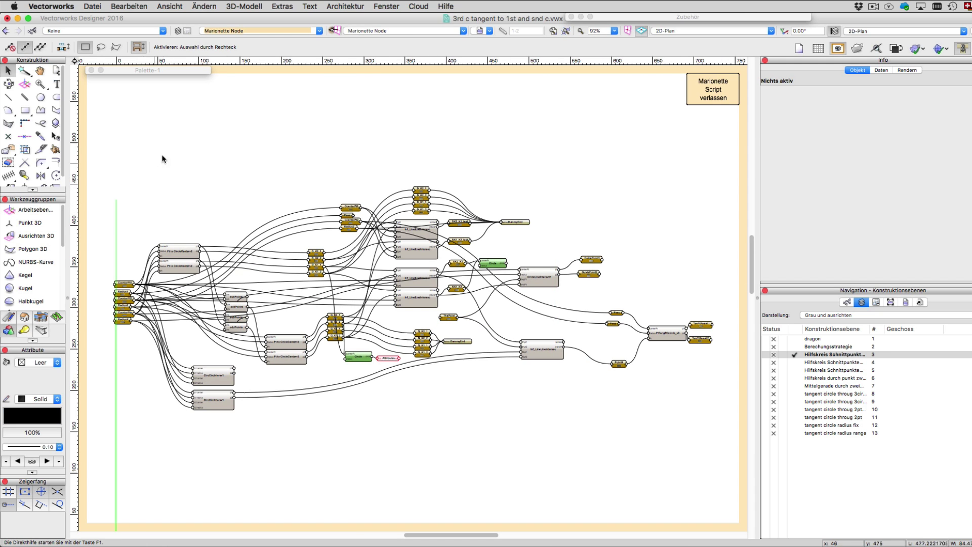
Step: Examine the network inside the Chords wrapper and exit back to the layer
left_click_drag(385, 180, 731, 431)
left_click(667, 172)
left_click(706, 94)
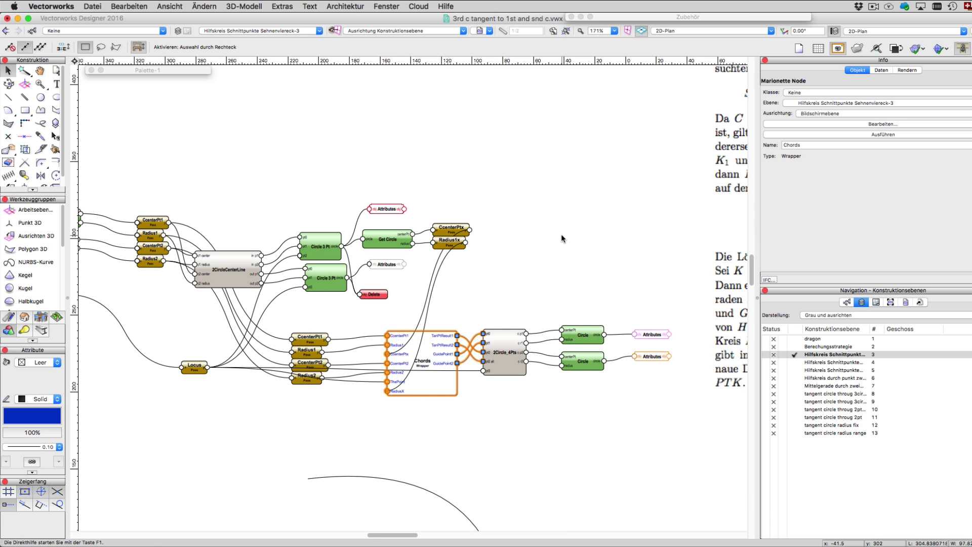
scroll(566, 390, "down", 8)
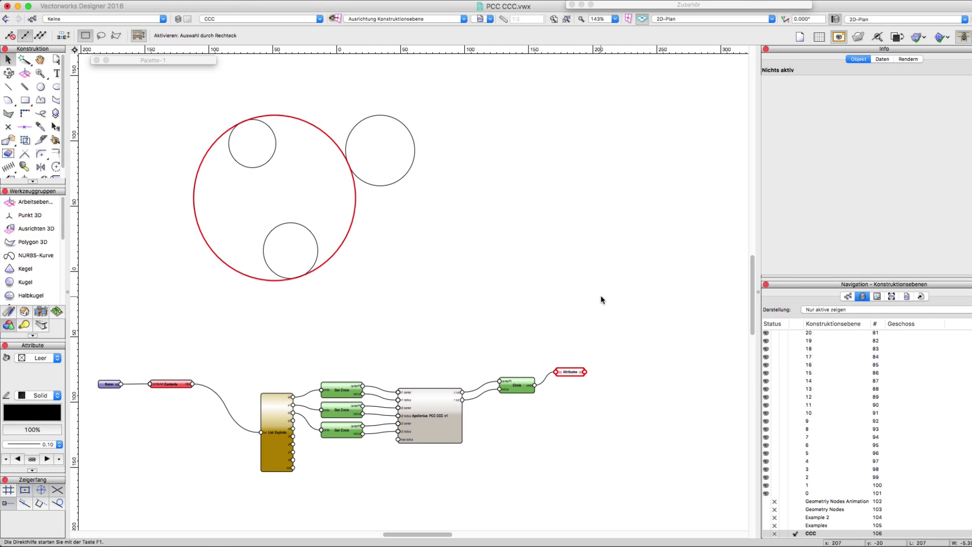
Step: Set the Apollonius PCC CCC v1 node's solution to "+ + +" and run the network
left_click(443, 407)
left_click(824, 169)
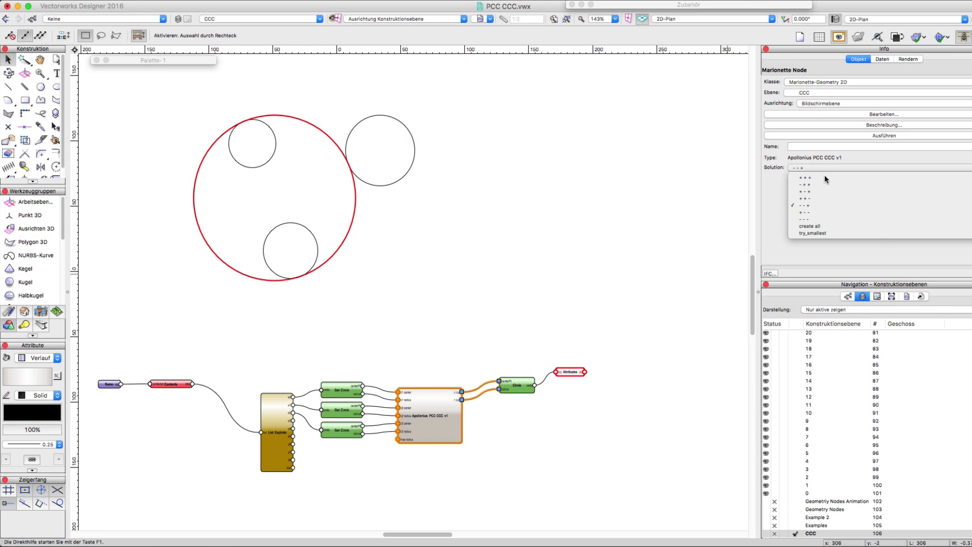
left_click(831, 177)
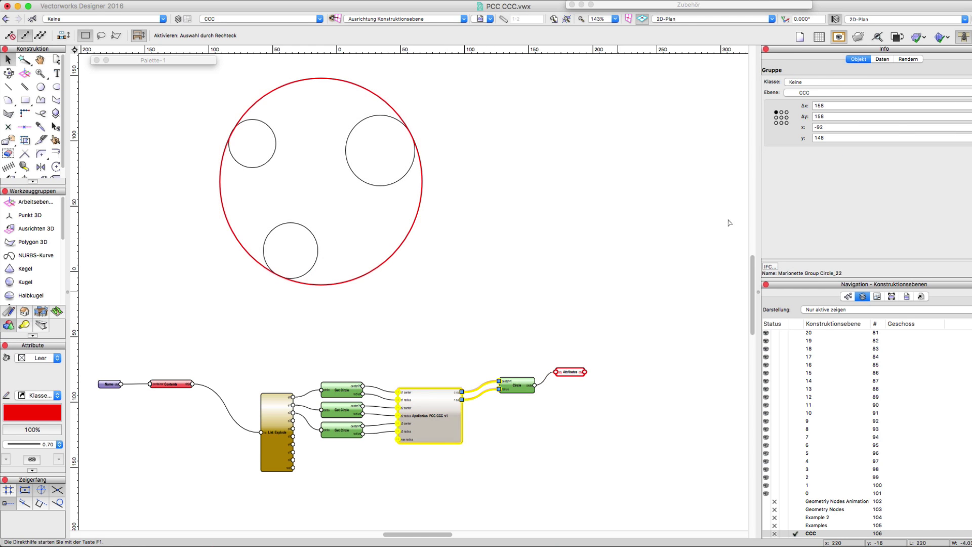
Step: Set the Apollonius node's solution to "- + +" and run the network
left_click(846, 168)
left_click(844, 184)
left_click(842, 137)
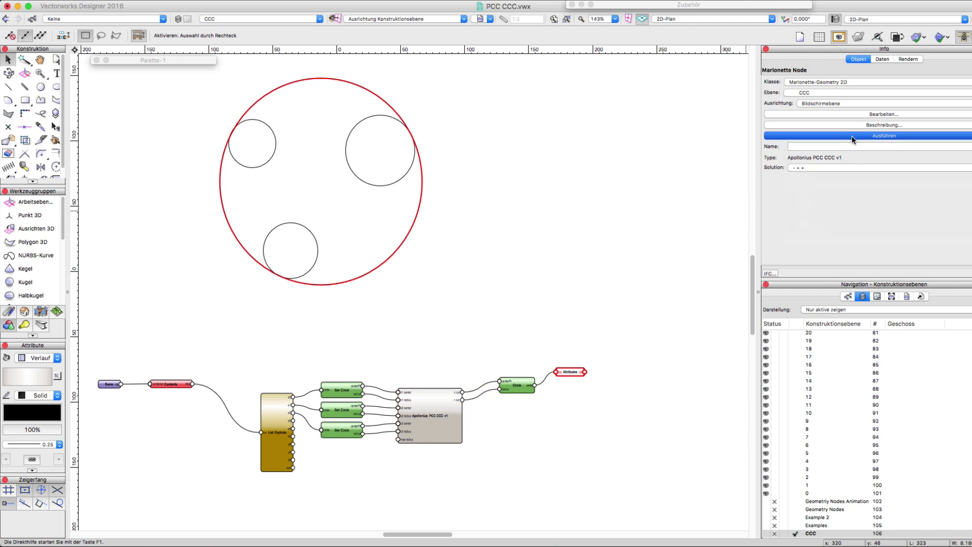
Step: Set the Apollonius node's solution to "+ - +" and run the network
left_click(453, 400)
left_click(825, 167)
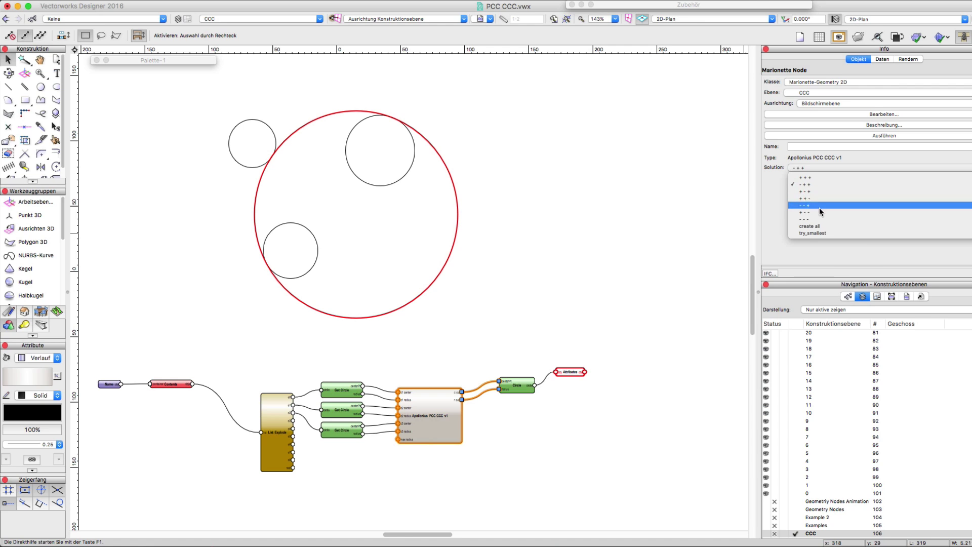
left_click(821, 192)
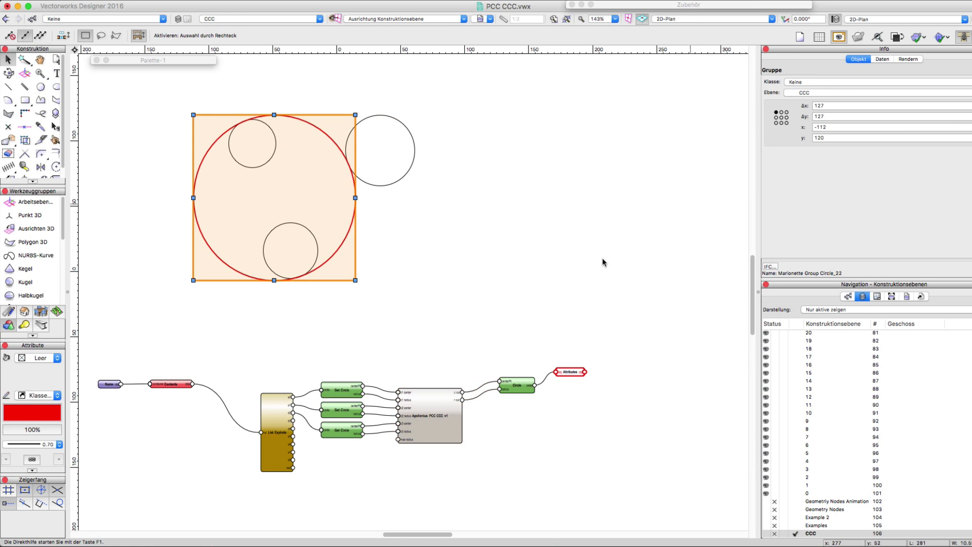
Step: Set the Apollonius node's solution to try_smallest, run the network and deselect the resulting circle
left_click(436, 428)
left_click(835, 167)
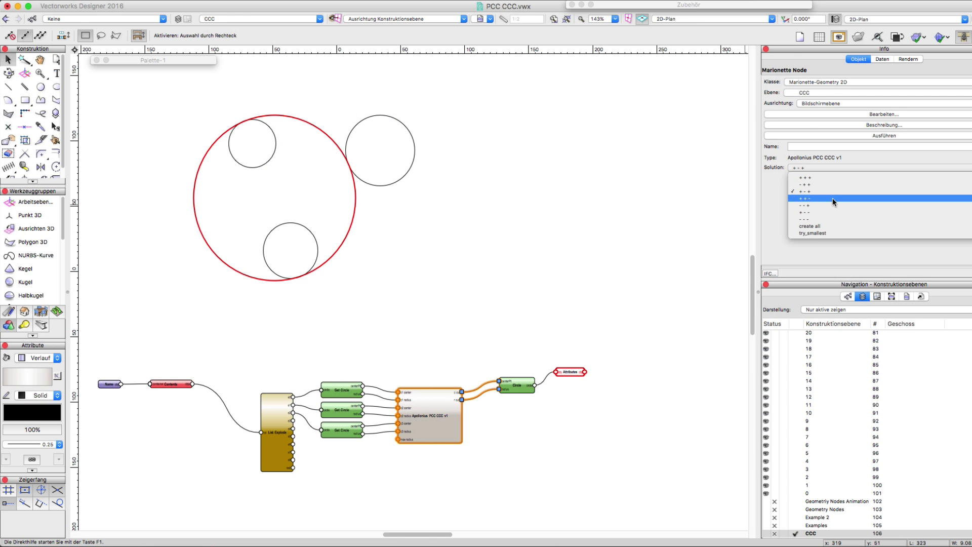
left_click(830, 233)
left_click(847, 136)
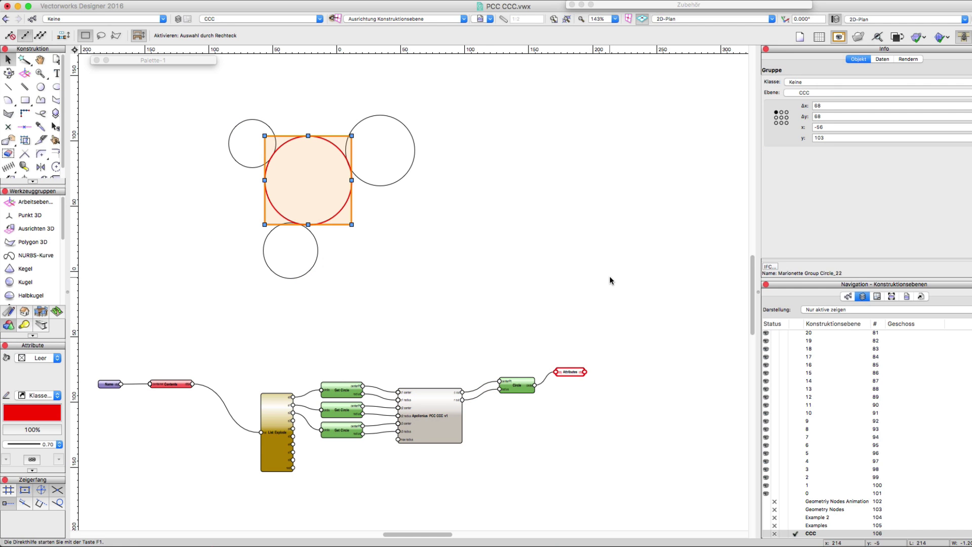
left_click(580, 285)
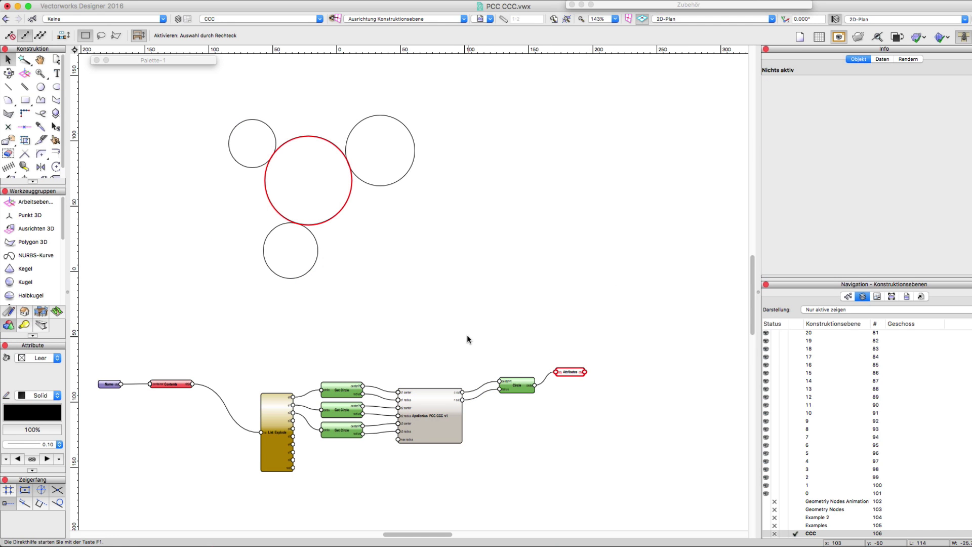
Step: Open the Apollonius node's Python script in an enlarged editor, read through to its end, and close it without changes
double_click(430, 405)
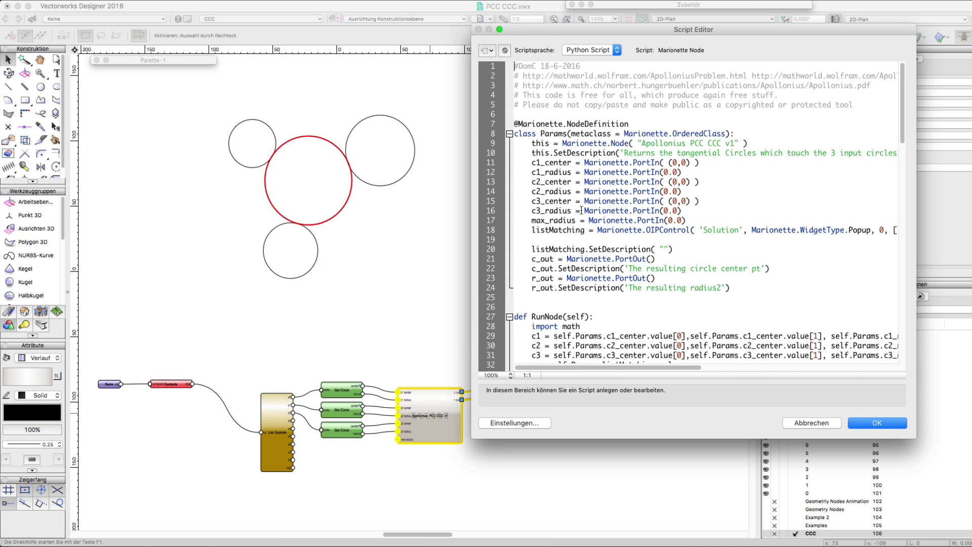
left_click_drag(912, 436, 965, 509)
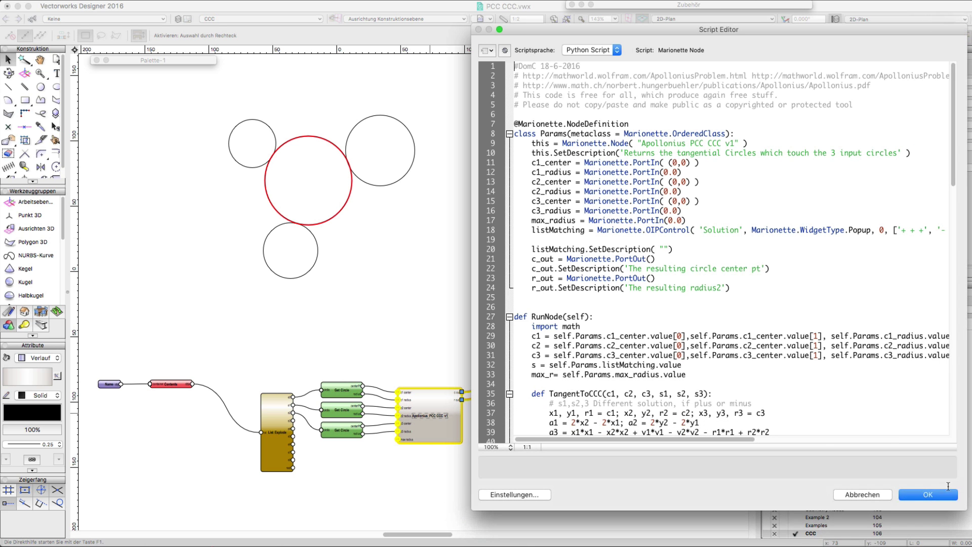
scroll(825, 365, "down", 3)
scroll(822, 360, "down", 20)
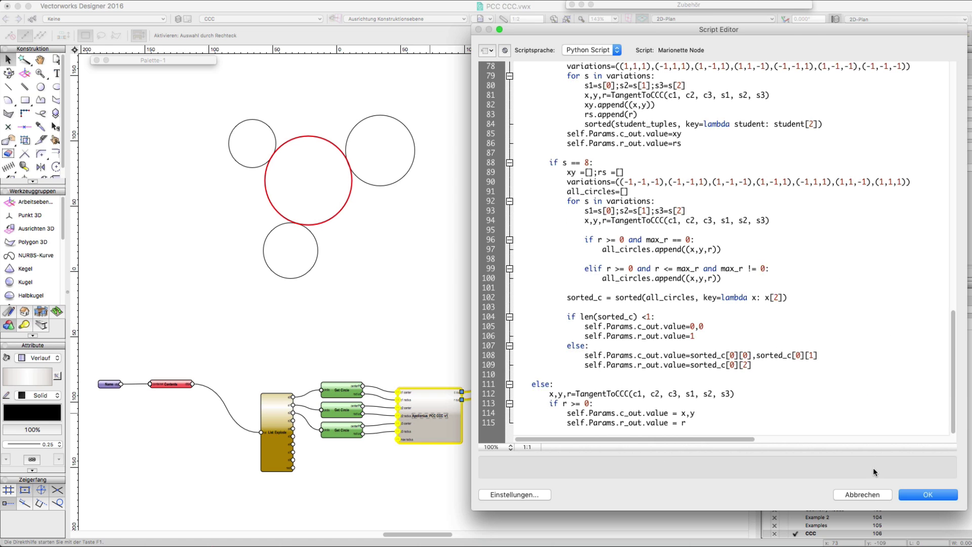
left_click(863, 495)
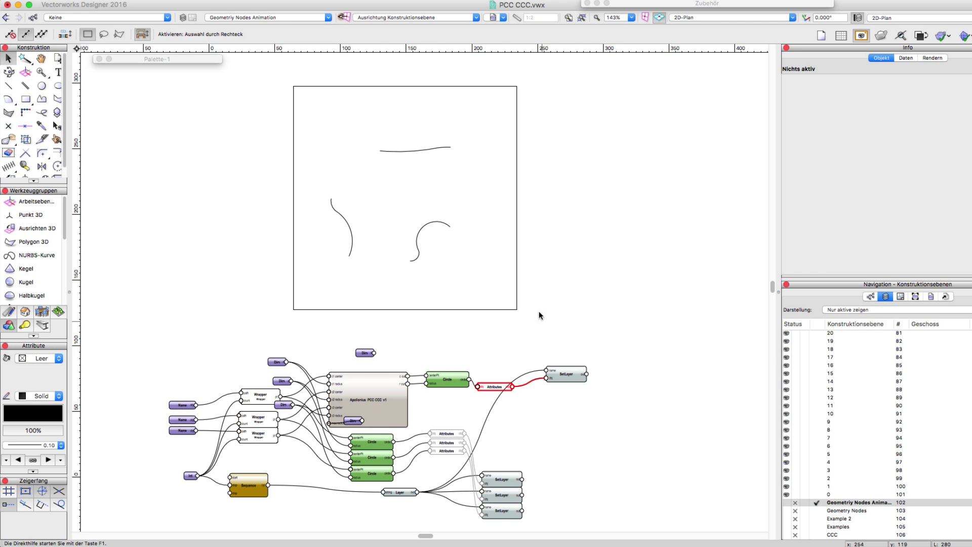
Step: Select the Apollonius PCC CCC v1 node and run its network
left_click(382, 377)
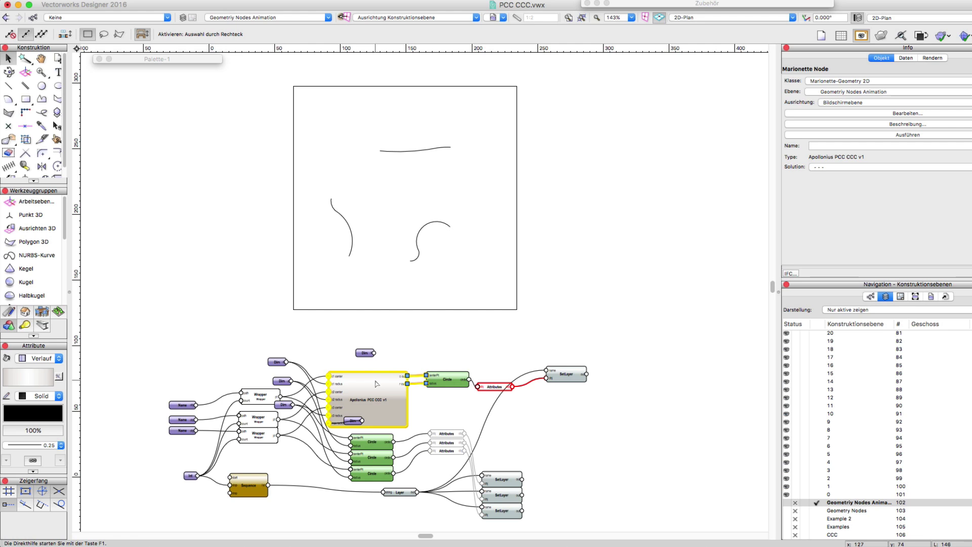
left_click(851, 134)
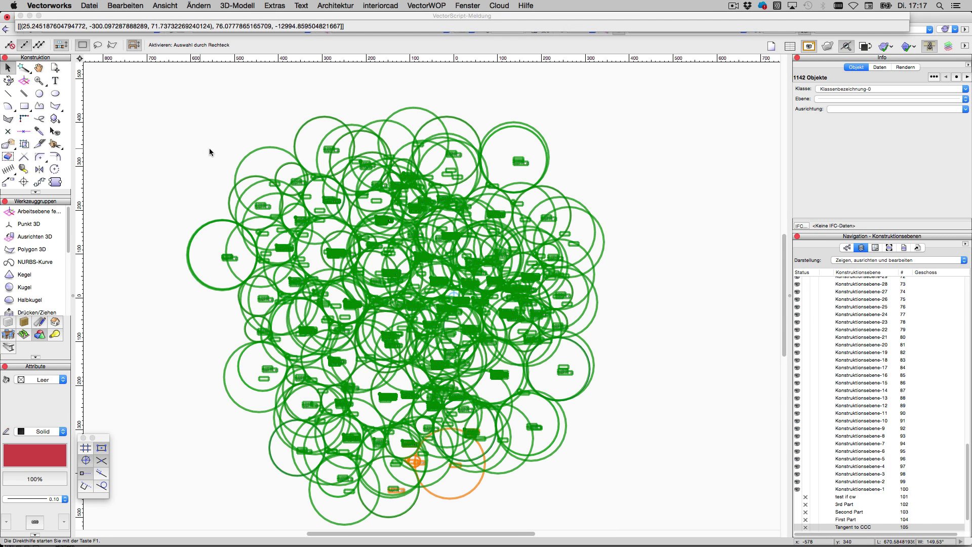
Step: Examine the labelled circles generated by the filling script up close and return to the whole circle arrangement
left_click(204, 151)
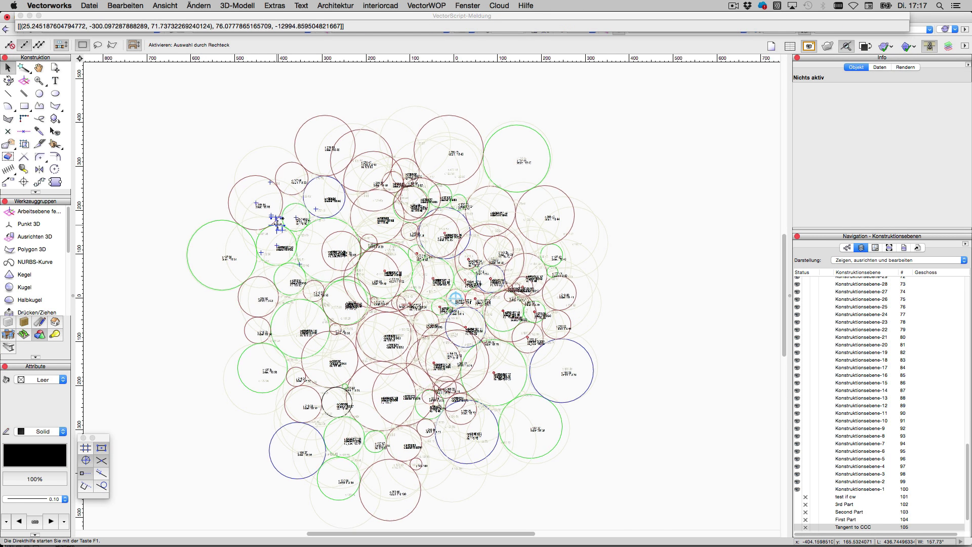
scroll(277, 222, "up", 5)
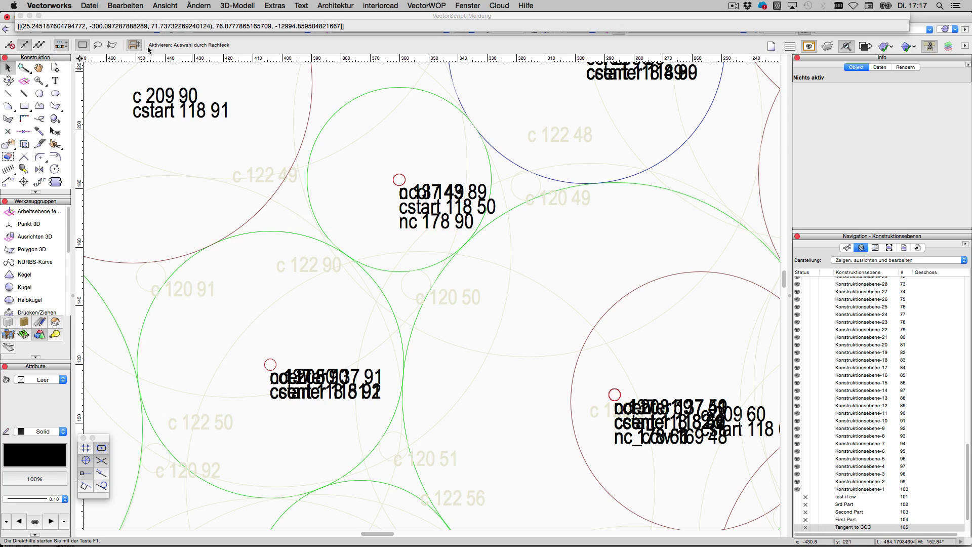
left_click(7, 30)
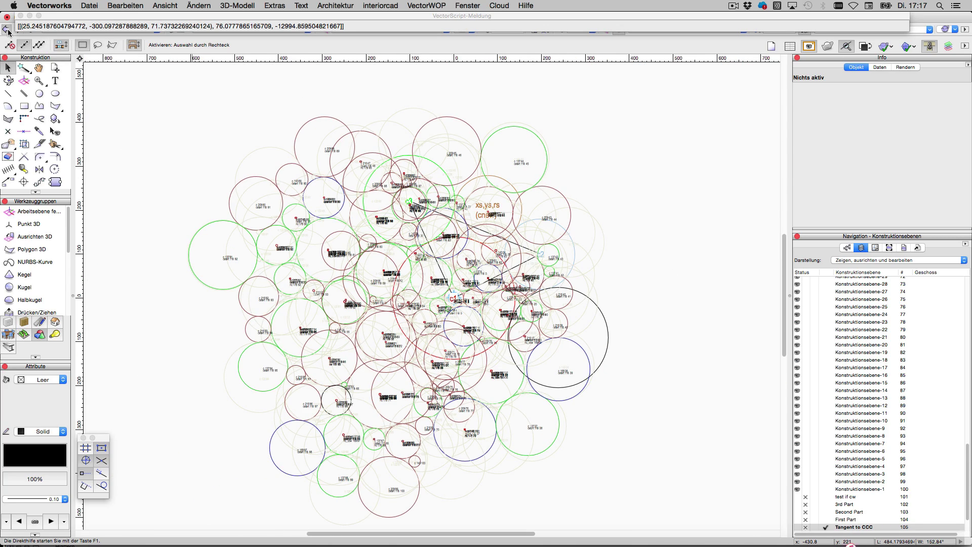
key("super+z")
key("super+z")
key("super+z")
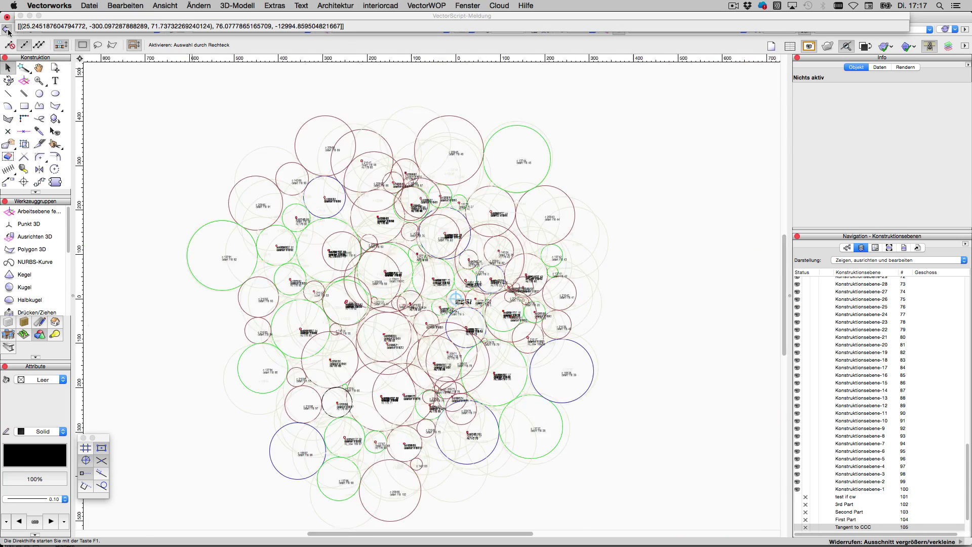
key("super+z")
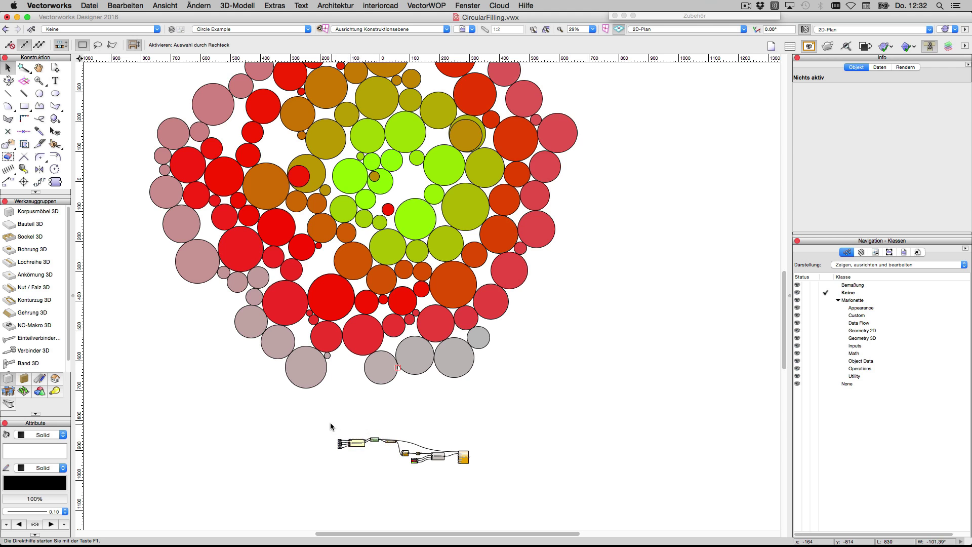
Step: Review the input nodes feeding iterations, rmin and offset of the CircularFillingCCW v_alpha01 node
left_click_drag(330, 423, 387, 479)
left_click(546, 29)
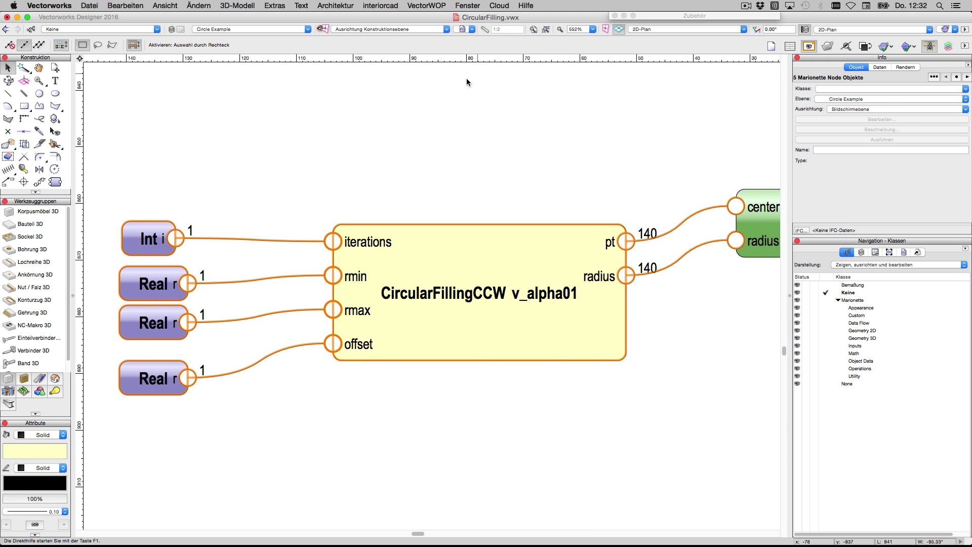
left_click(463, 81)
left_click(182, 243)
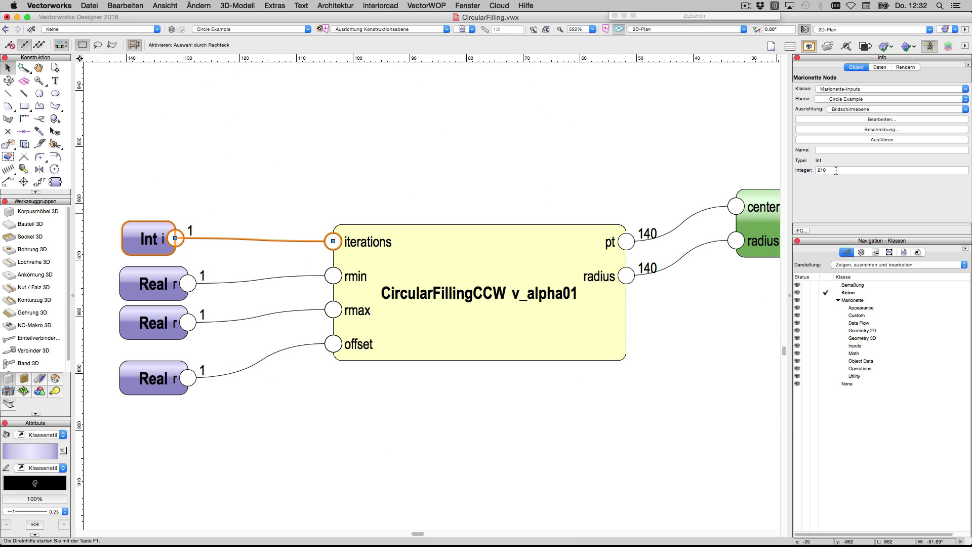
left_click(180, 296)
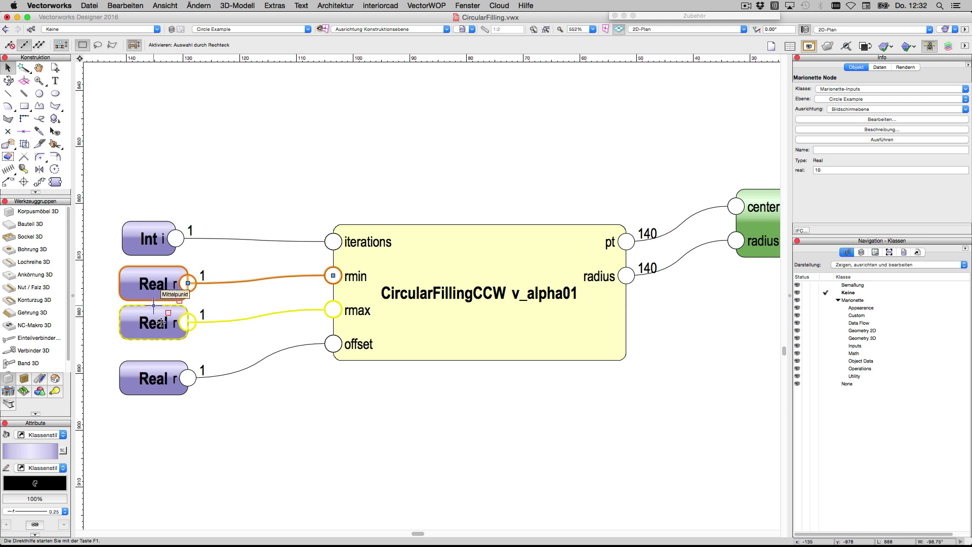
left_click(153, 377)
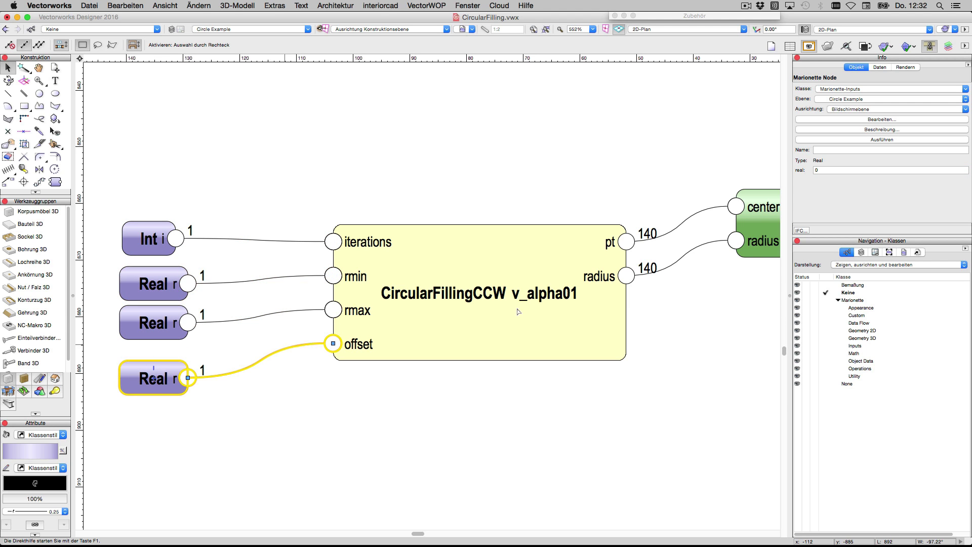
left_click(823, 170)
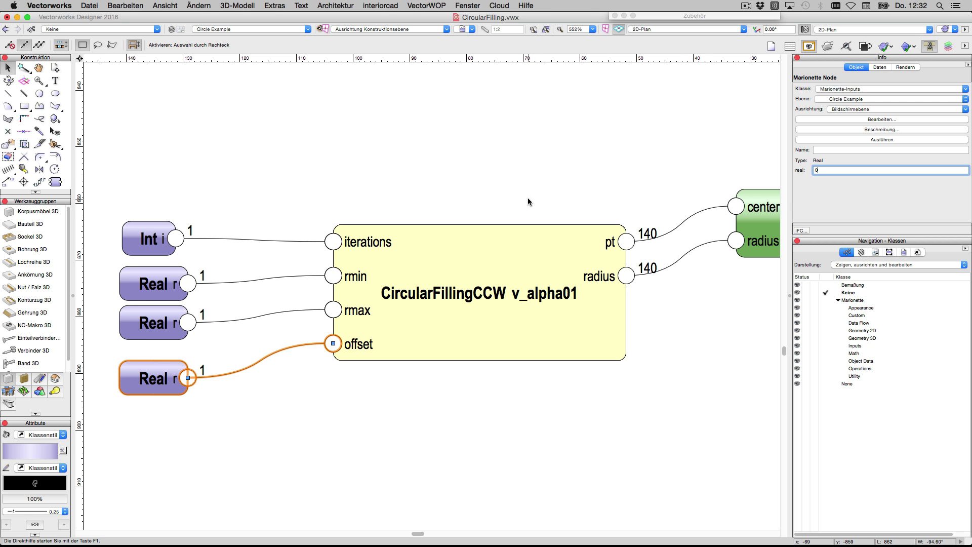
Step: Inspect the middle Color node feeding Remap Color Range 3 and return to the view of the whole filling
scroll(527, 199, "down", 9)
middle_click_drag(607, 187, 370, 217)
scroll(499, 311, "up", 4)
left_click(493, 318)
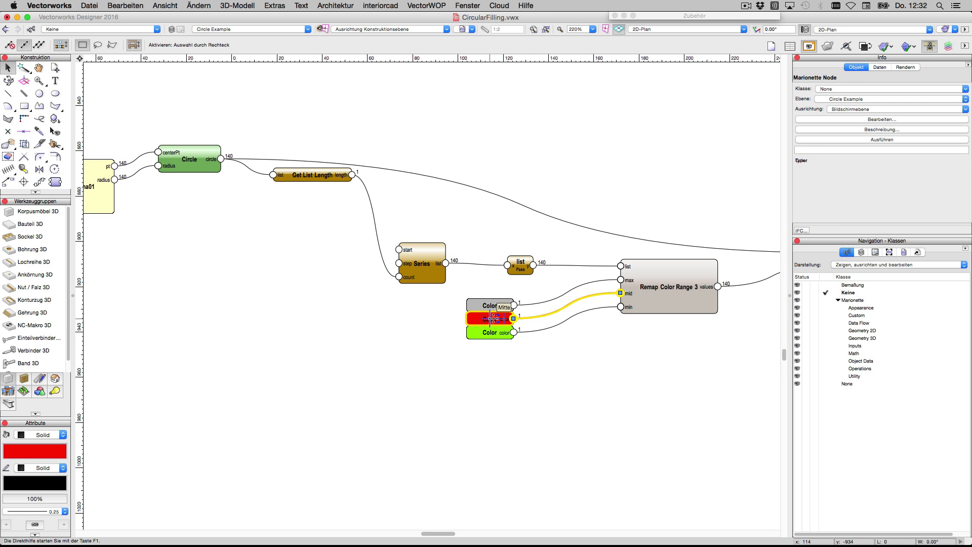
scroll(426, 172, "down", 4)
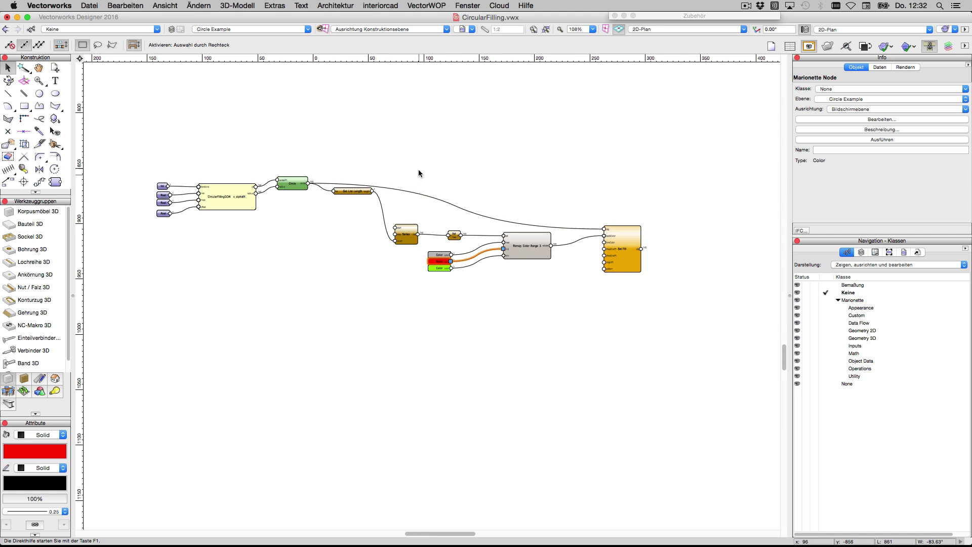
left_click(524, 87)
left_click(546, 30)
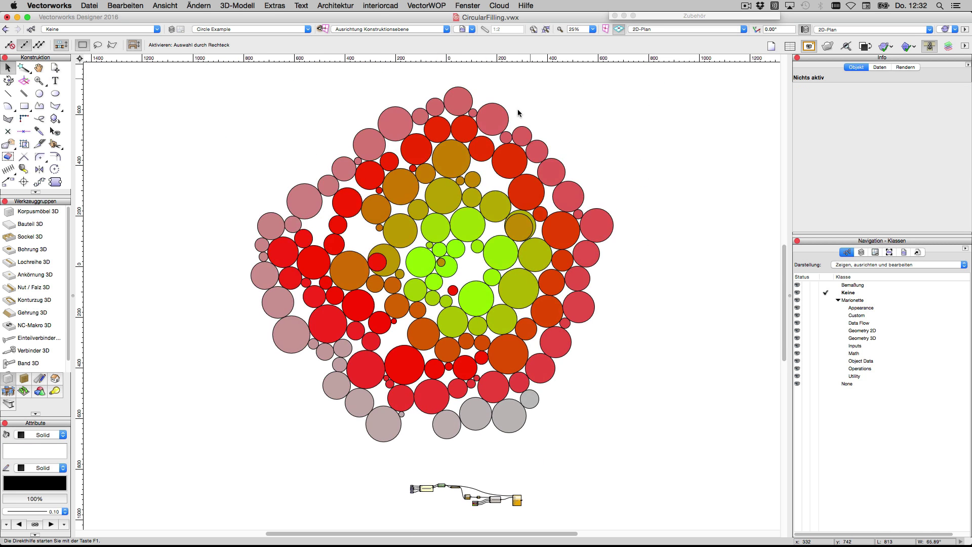
Step: Run the CircularFillingCCW v_alpha01 node three times to generate new circle fillings and deselect the result
left_click(431, 487)
left_click(848, 143)
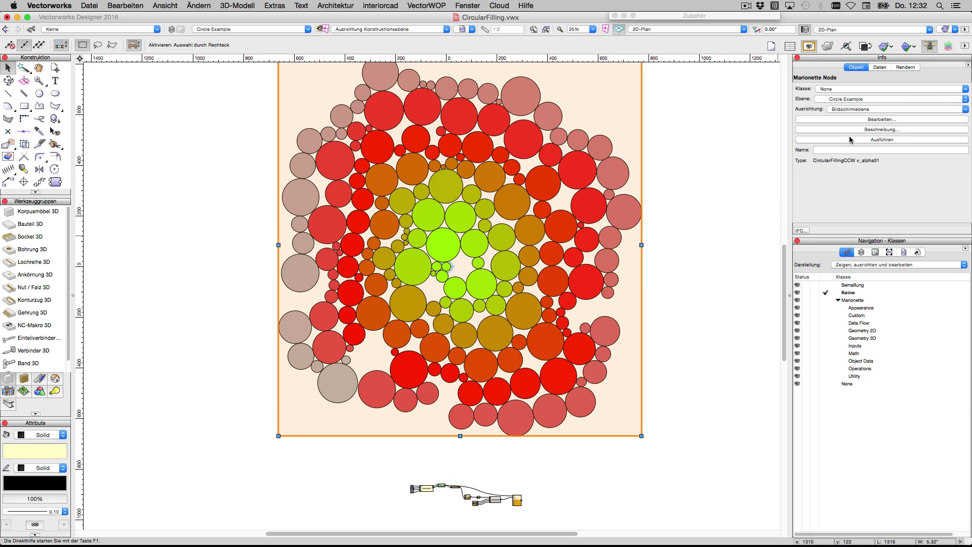
left_click(424, 490)
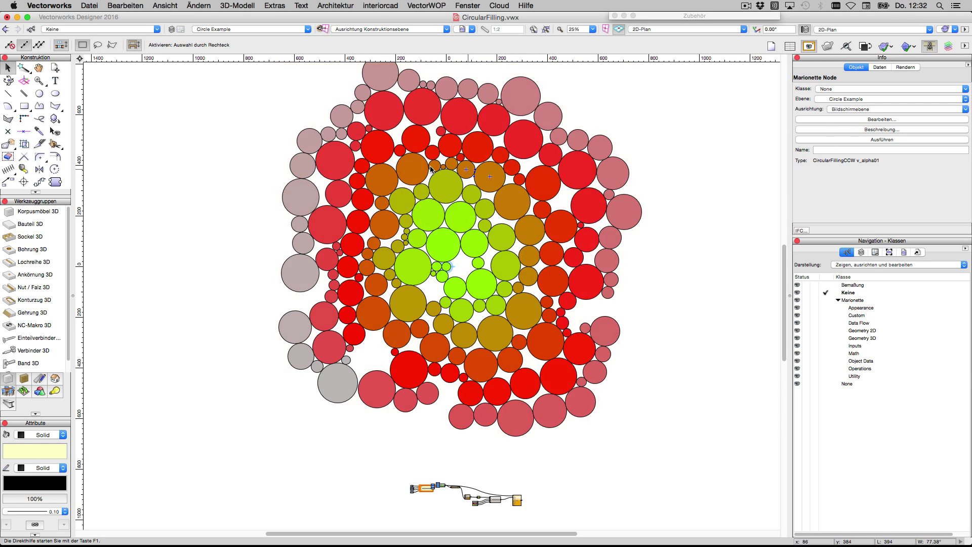
left_click(863, 140)
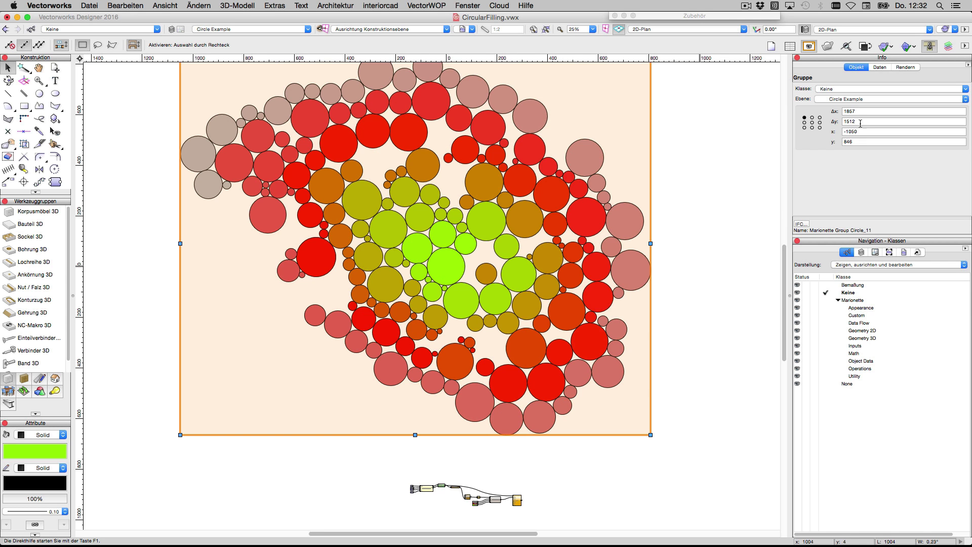
left_click(429, 485)
left_click(863, 140)
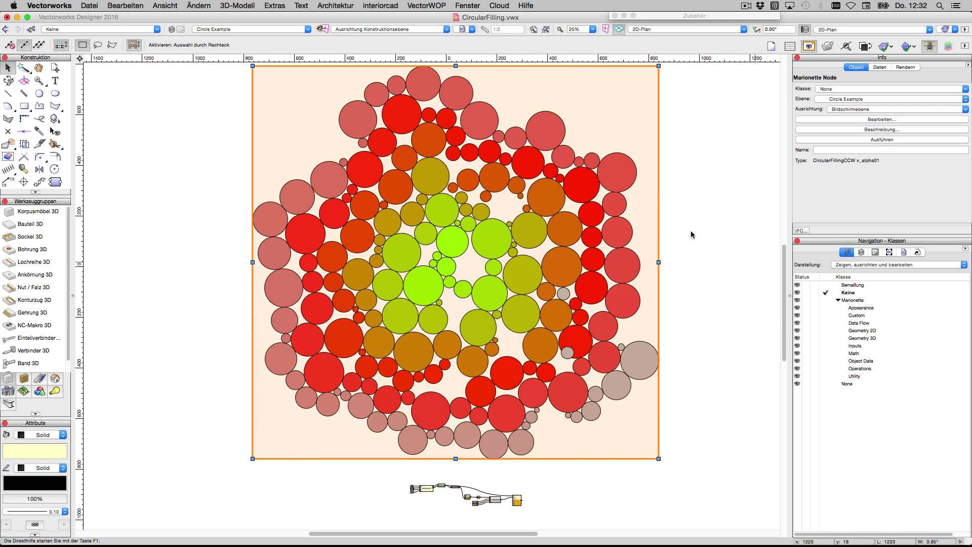
left_click(545, 30)
left_click(700, 373)
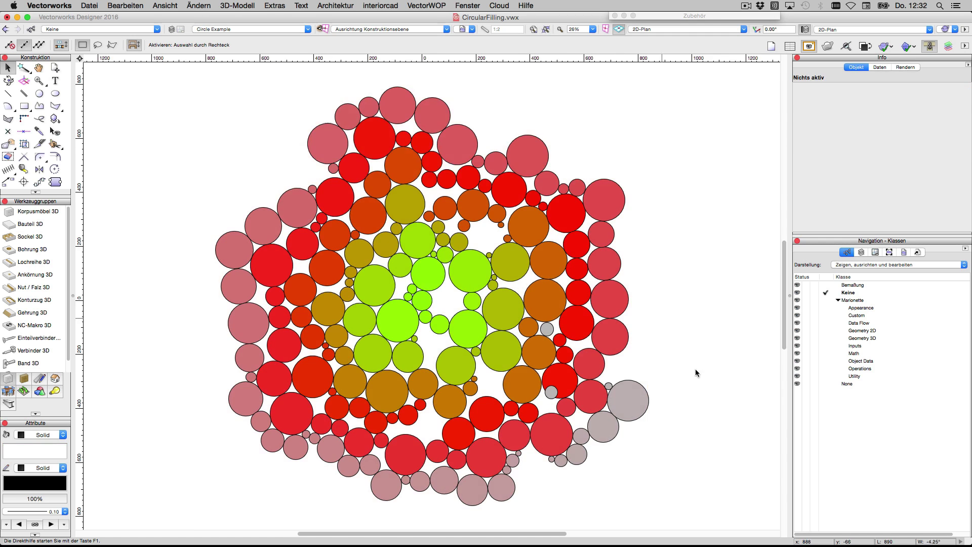
Step: Examine the CircularFillingCCW v_alpha01 node's inputs and outputs up close and deselect it
middle_click_drag(700, 373, 682, 257)
left_click(382, 421)
left_click(545, 30)
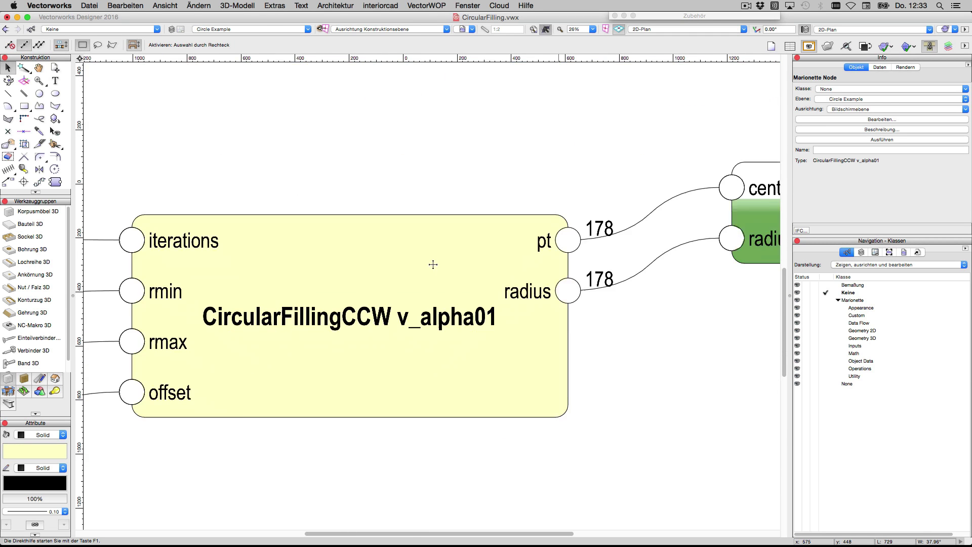
key("Escape")
Step: View the complete filling on the Sphere Example layer and switch to the Symbol Example layer
left_click(252, 29)
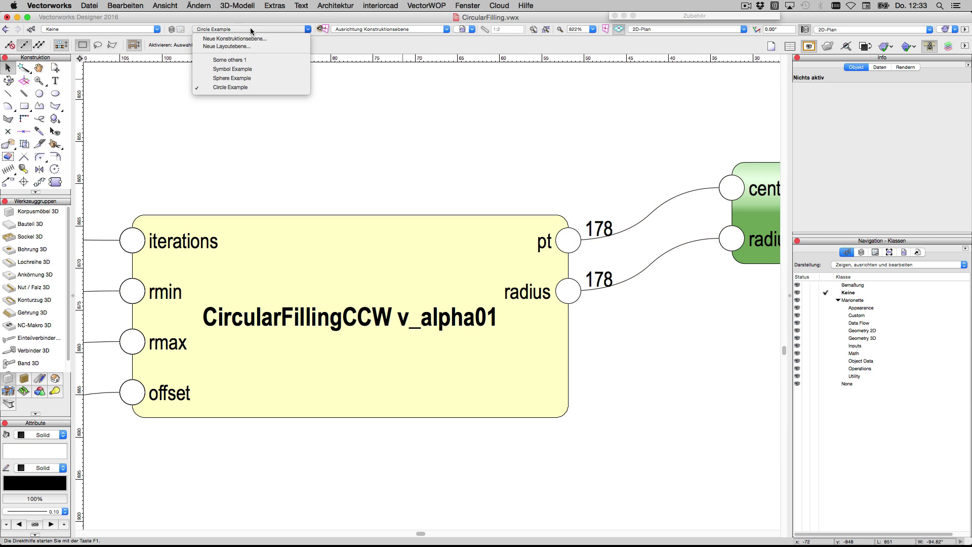
left_click(251, 79)
key("super+6")
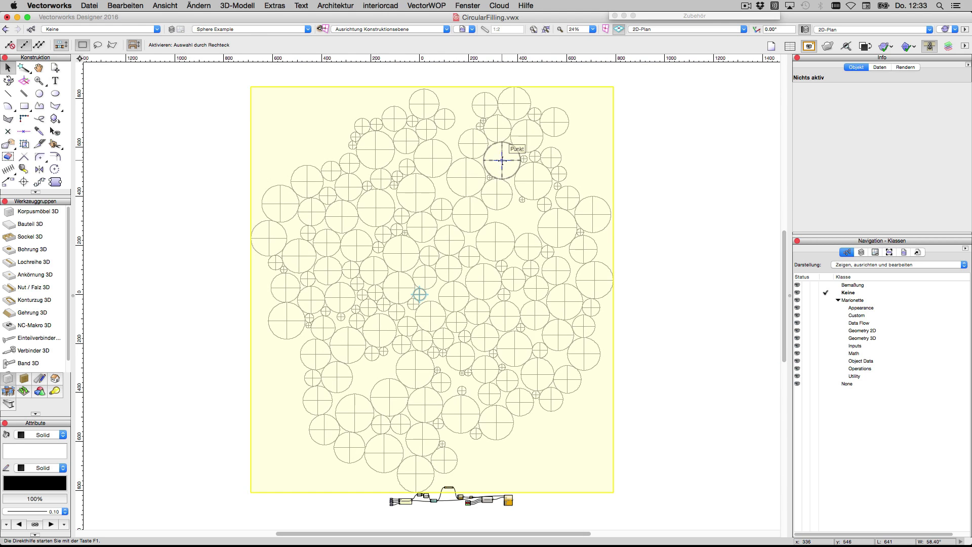
middle_click_drag(440, 292, 405, 235, "super")
left_click(272, 29)
left_click(263, 68)
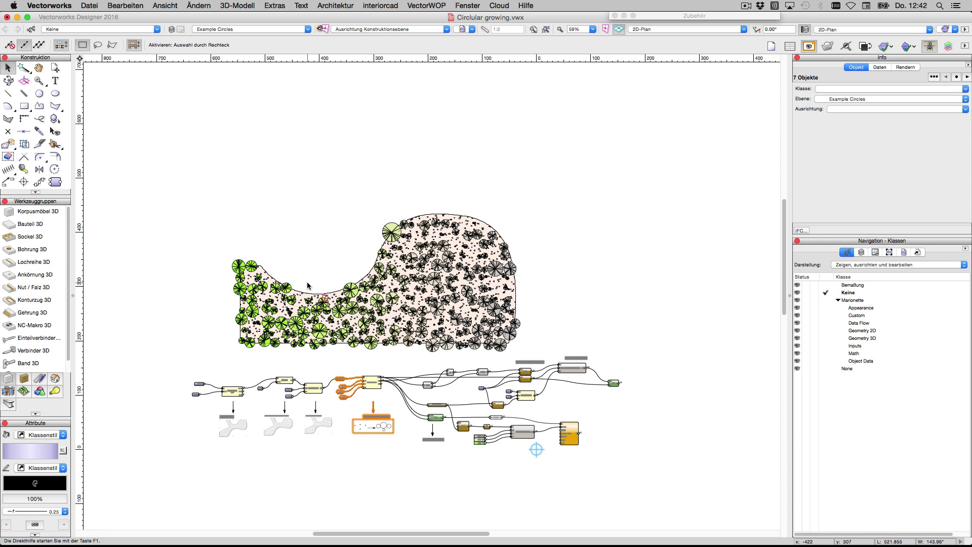
Step: Examine the Grow Radial v01 node with its explanatory note and the Dim nodes feeding its offset and grow inputs
left_click(546, 30)
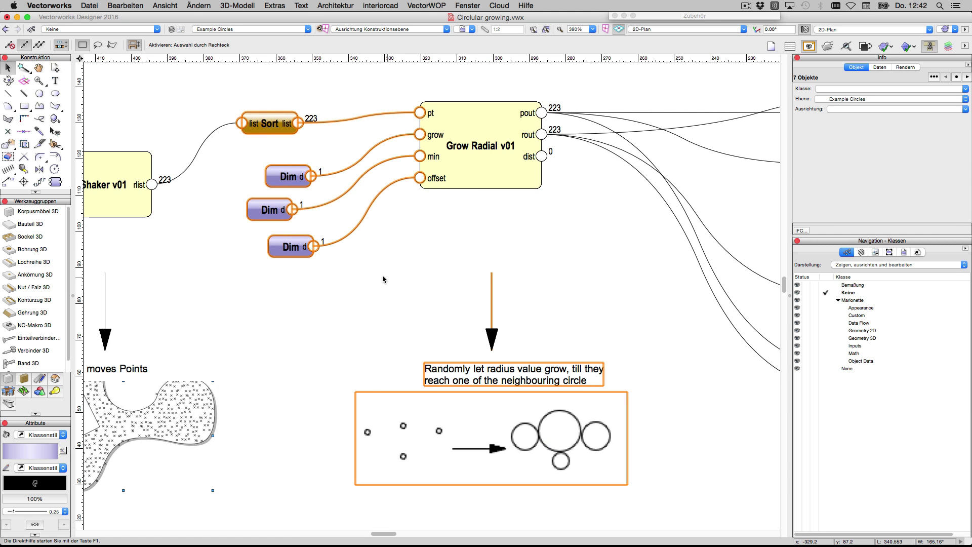
middle_click_drag(383, 315, 269, 161)
left_click(269, 161)
scroll(267, 160, "down", 3)
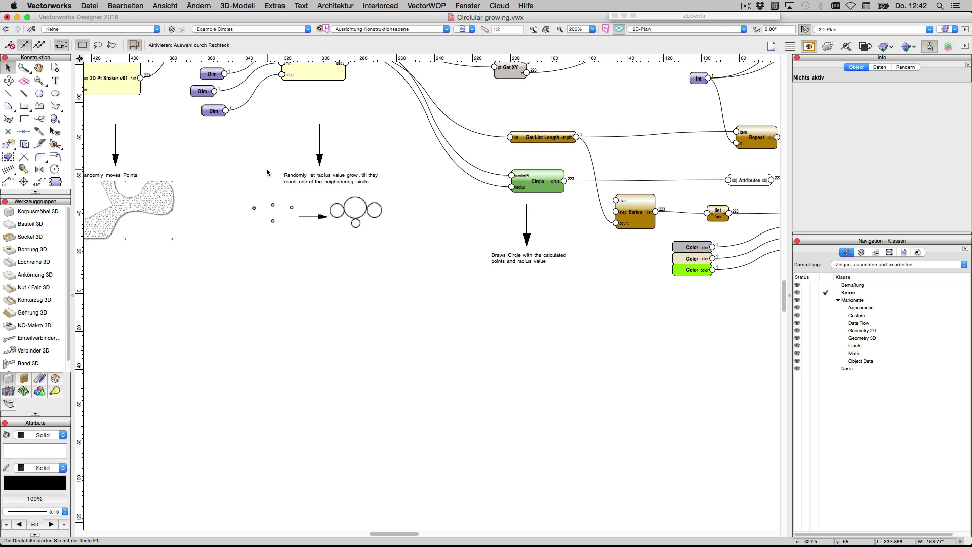
scroll(292, 198, "up", 2)
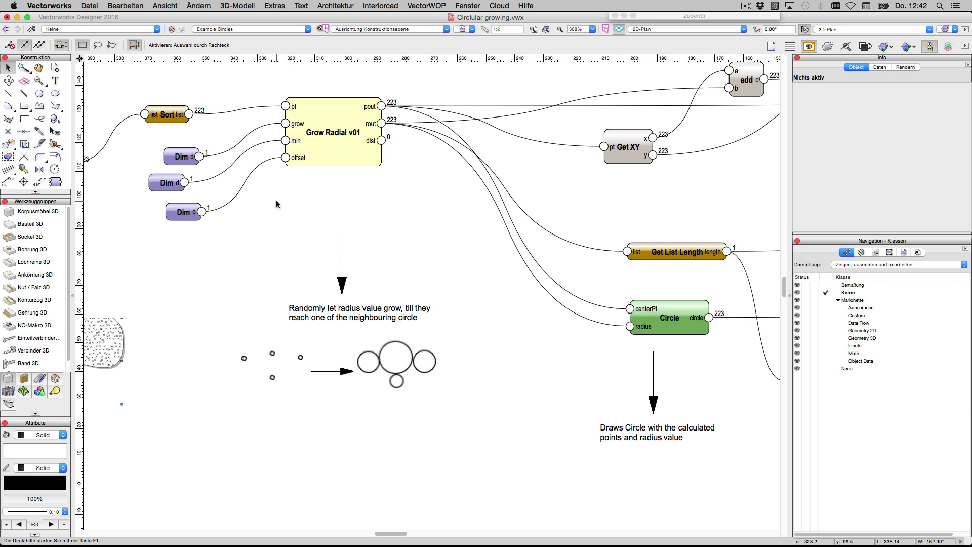
middle_click_drag(262, 172, 300, 193)
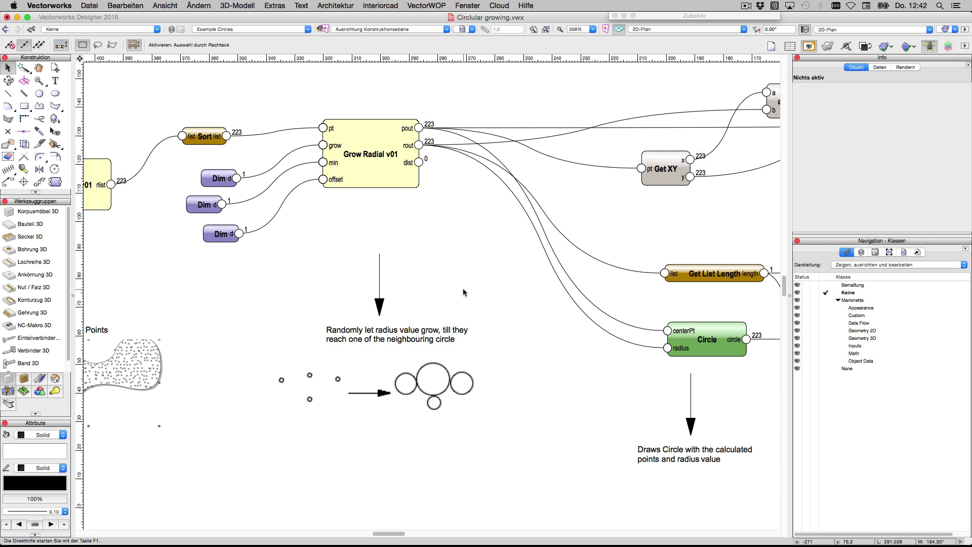
left_click(229, 234)
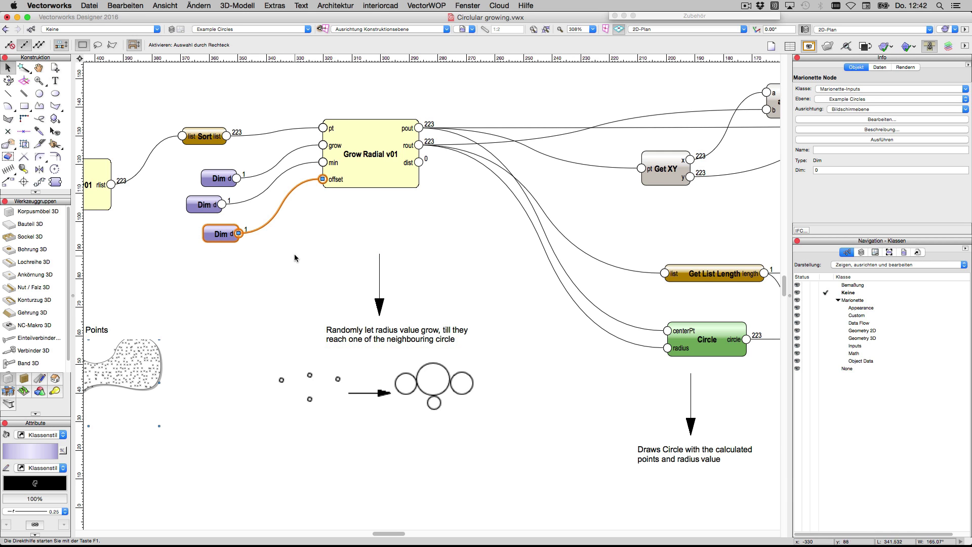
left_click(219, 175)
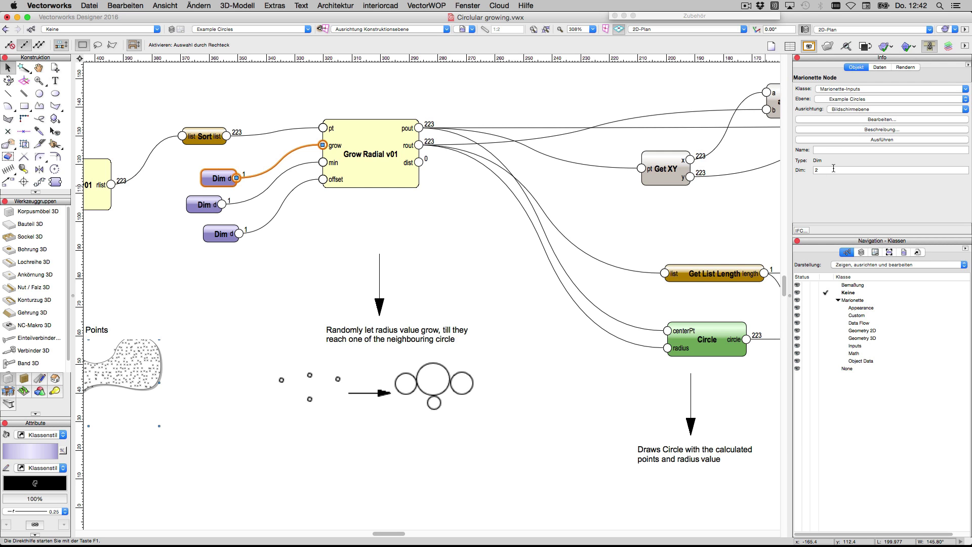
Step: Set the Dim node feeding Grow Radial v01's offset to -10 and run the network
scroll(458, 210, "down", 7)
middle_click_drag(454, 177, 441, 237)
scroll(441, 237, "up", 3)
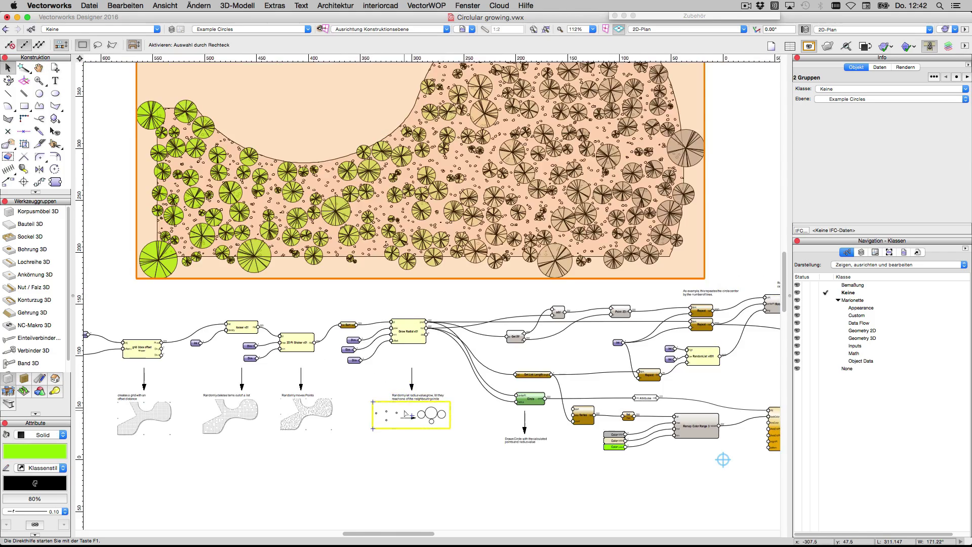
scroll(407, 416, "up", 2)
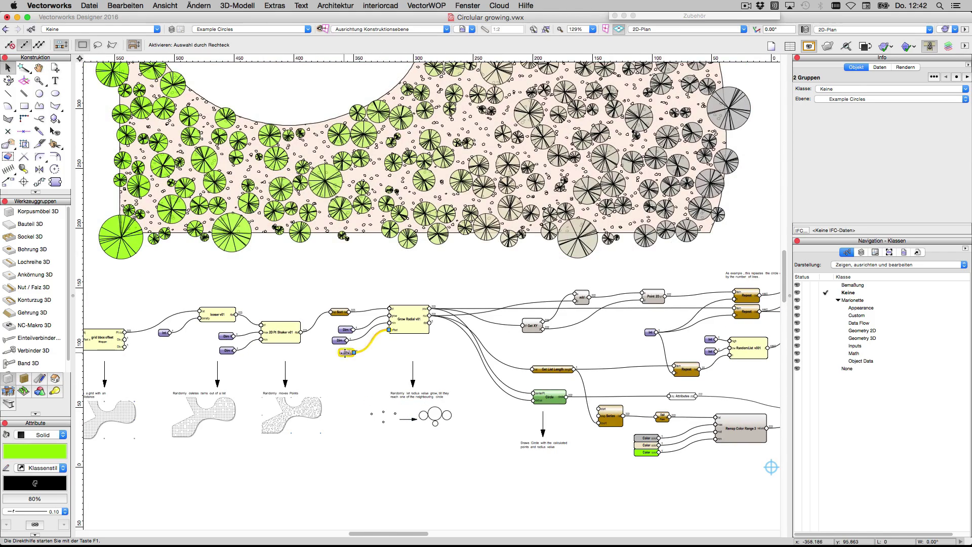
left_click(348, 352)
double_click(818, 170)
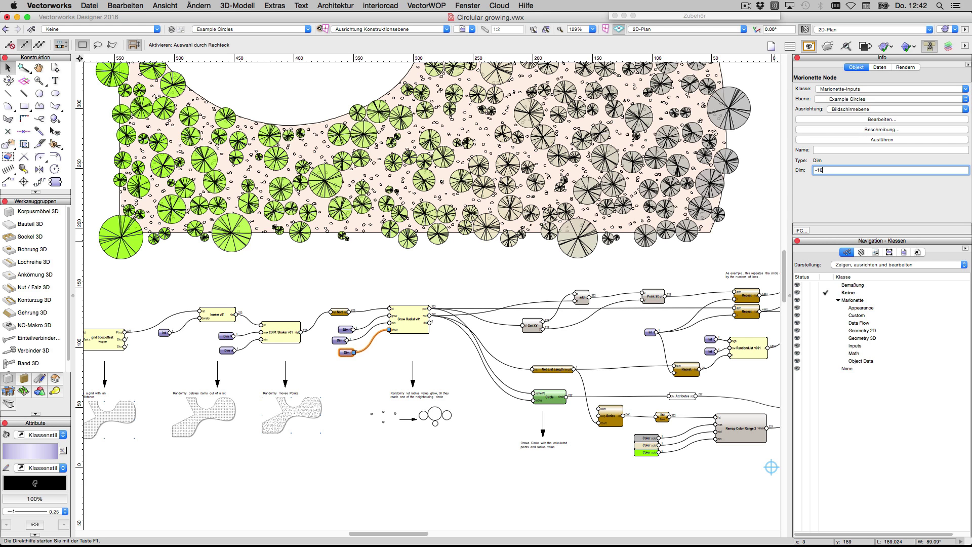
left_click(833, 140)
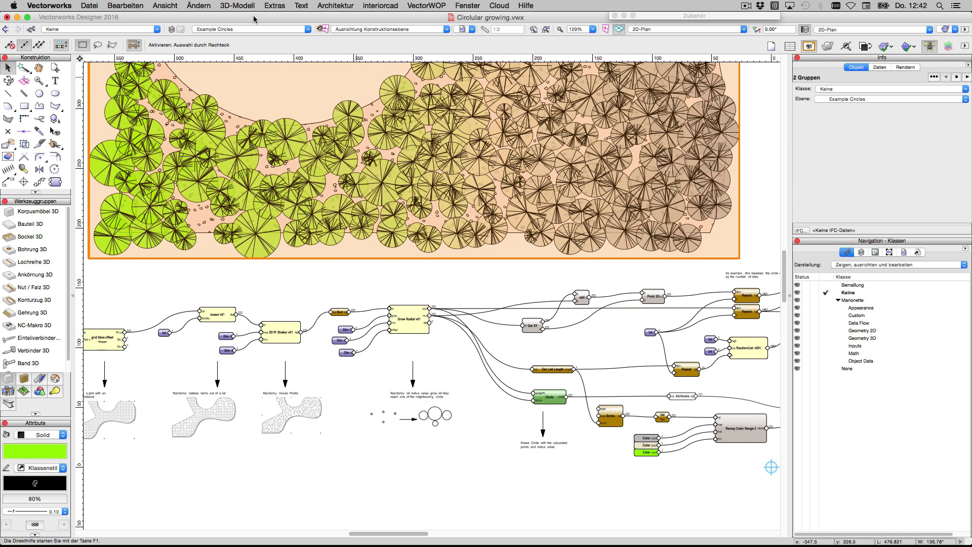
Step: Set the Color node feeding Remap Color Range 3's mid input to dark blue and run the network
mouse_move(619, 378)
middle_mouse_down()
mouse_move(528, 347)
mouse_move(438, 341)
middle_mouse_up()
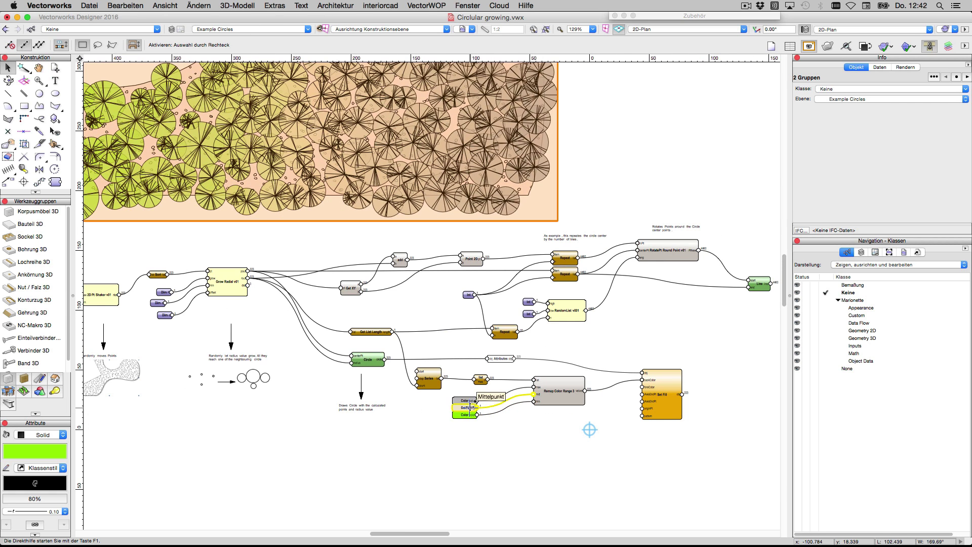
left_click(463, 408)
left_click(34, 450)
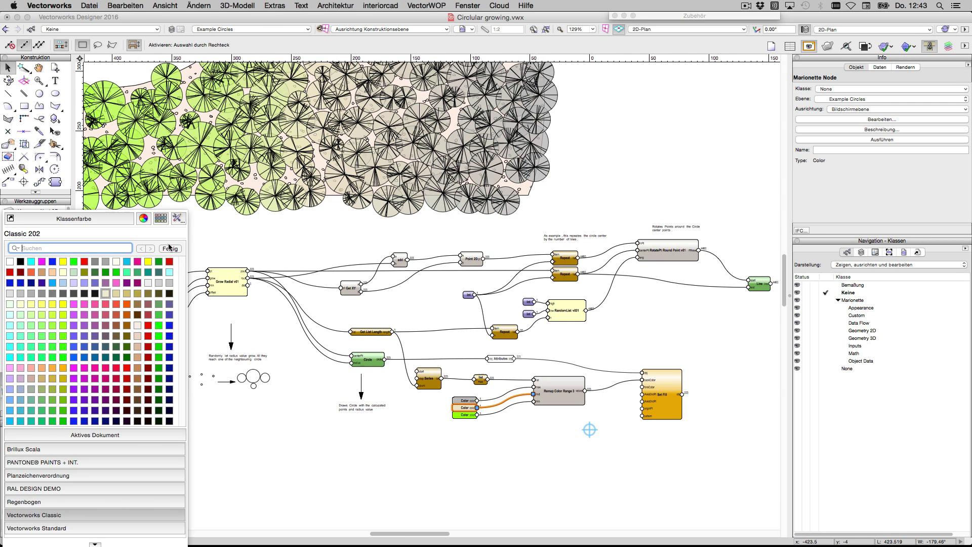
left_click(169, 316)
left_click(562, 392)
left_click(882, 140)
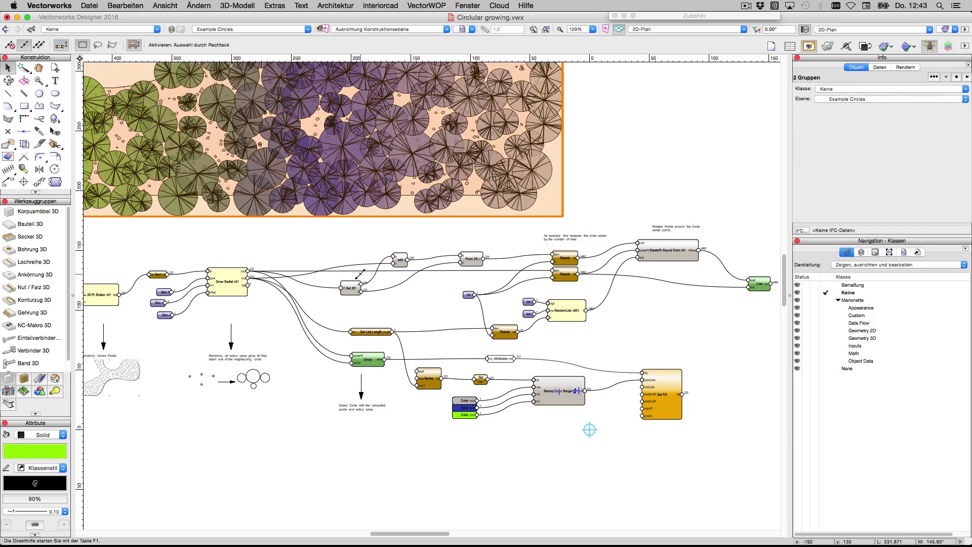
Step: Switch to the With Symbols layer and run its network from the 2D_BBox_Enhanced_v002 node
middle_click_drag(375, 266, 463, 290)
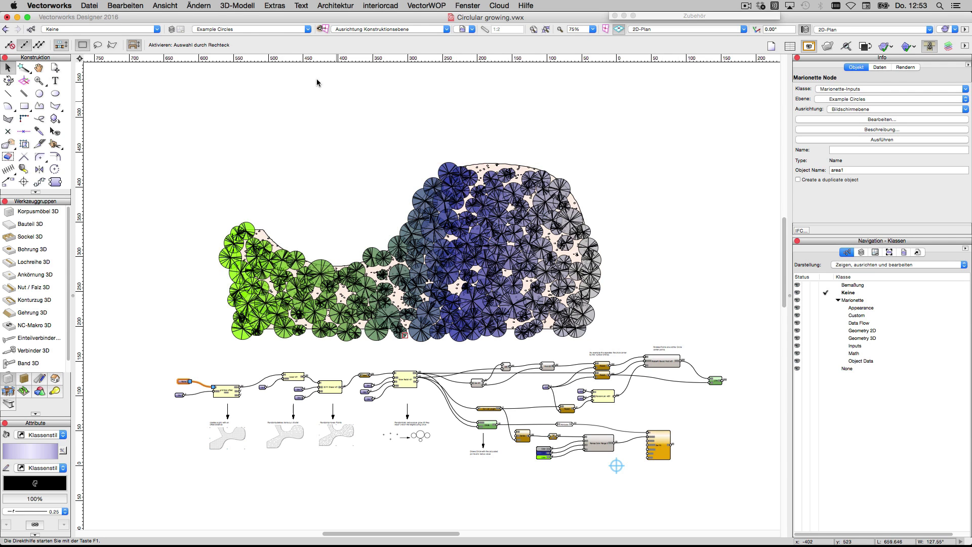
left_click(264, 30)
left_click(262, 61)
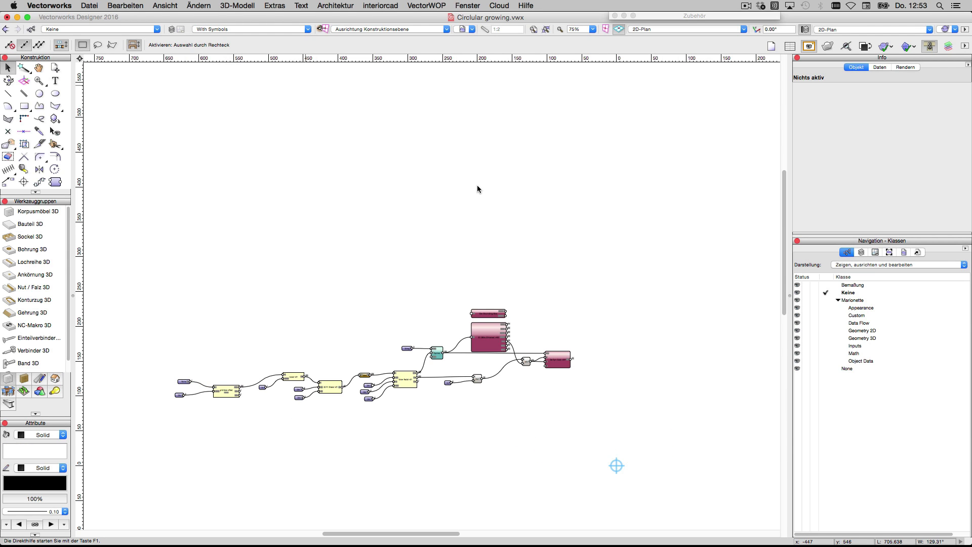
left_click(488, 337)
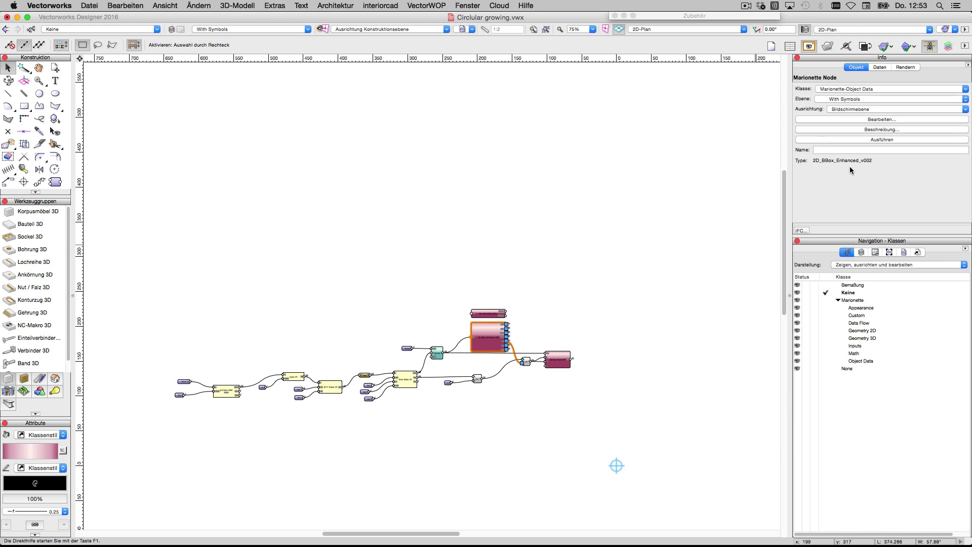
left_click(850, 140)
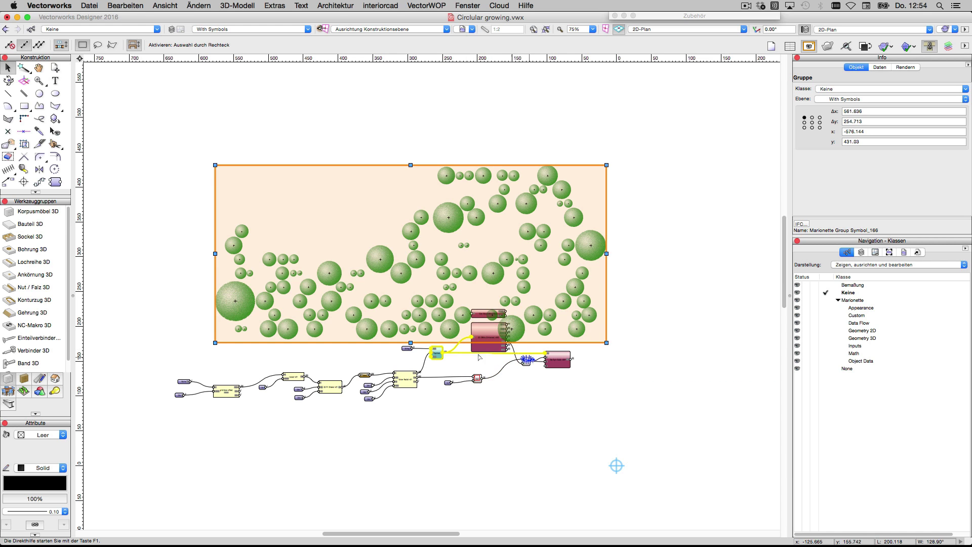
Step: Switch to the Circle On Solid.vwx document and view the renderings on its Circle Solid 1, 2 and 3 layers
left_click(466, 5)
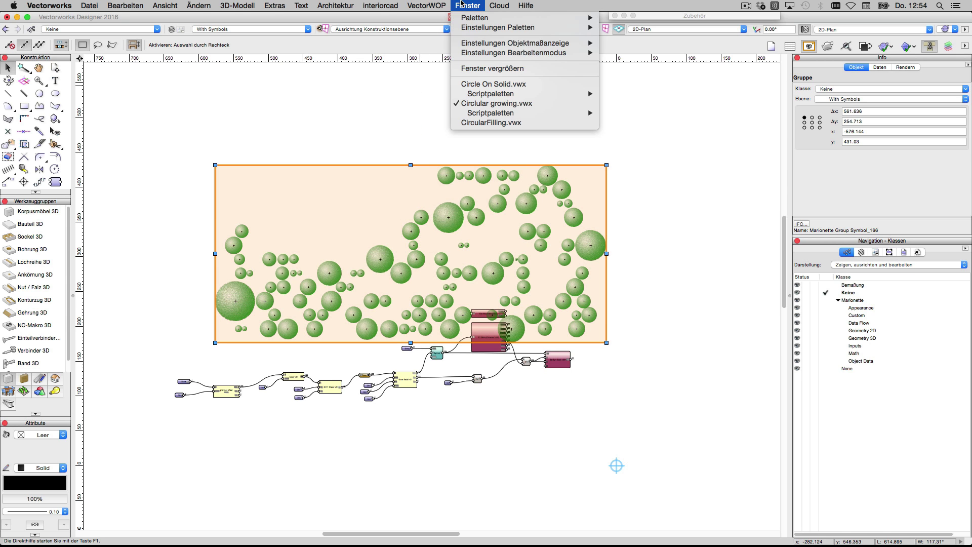
left_click(466, 84)
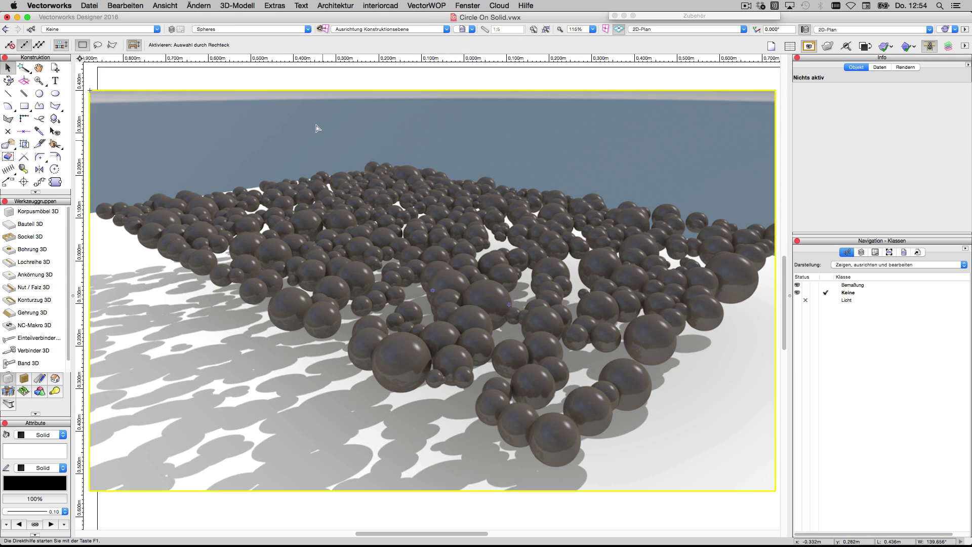
left_click(223, 29)
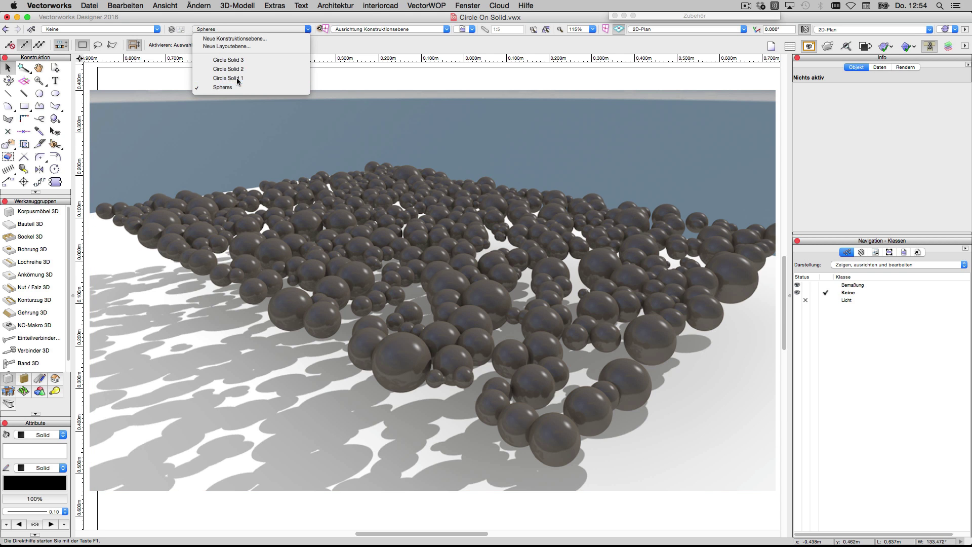
left_click(236, 77)
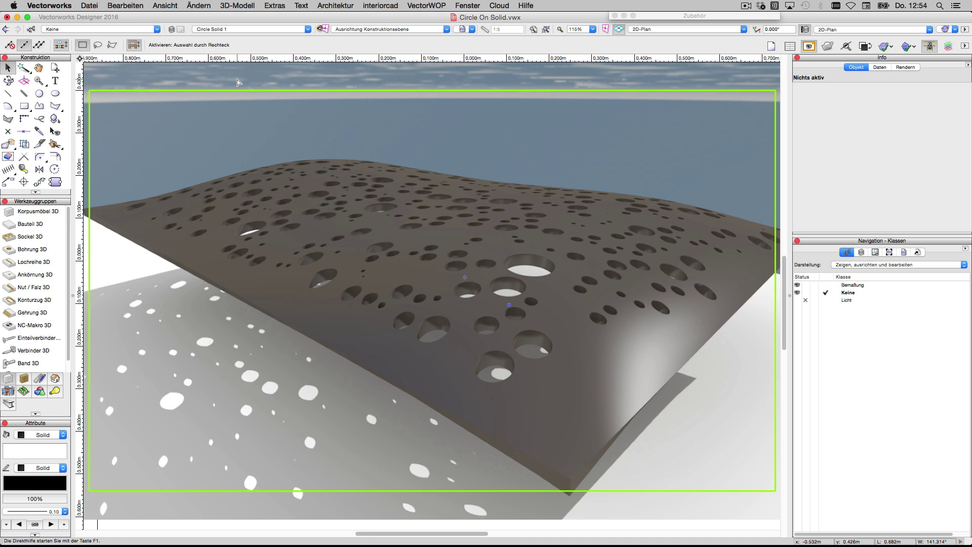
left_click(238, 29)
left_click(236, 71)
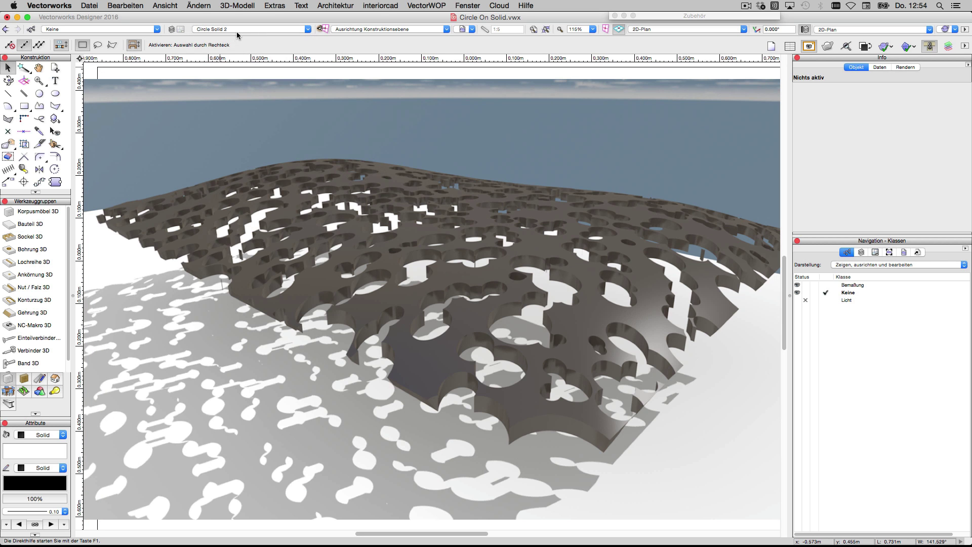
left_click(238, 29)
left_click(239, 65)
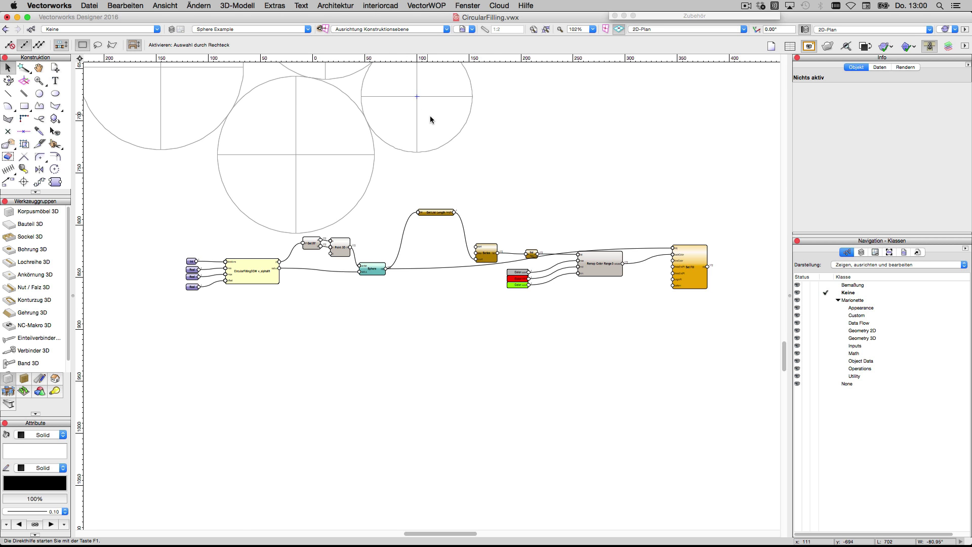
Step: Render the spheres on CircularFilling.vwx's Sphere Example layer as shaded 3D and select the grey Color node for a close look
key("super+shift+g")
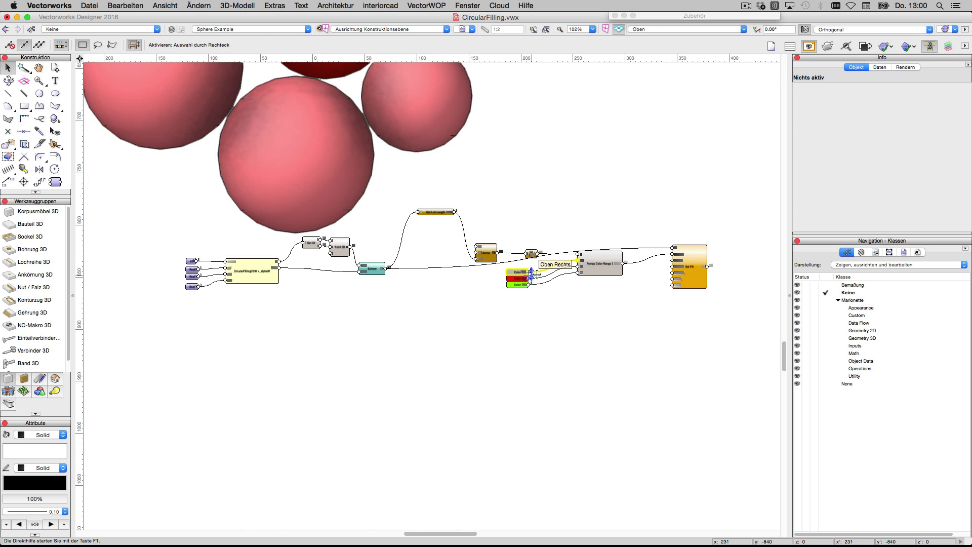
middle_click_drag(519, 168, 497, 362)
scroll(497, 361, "down", 3)
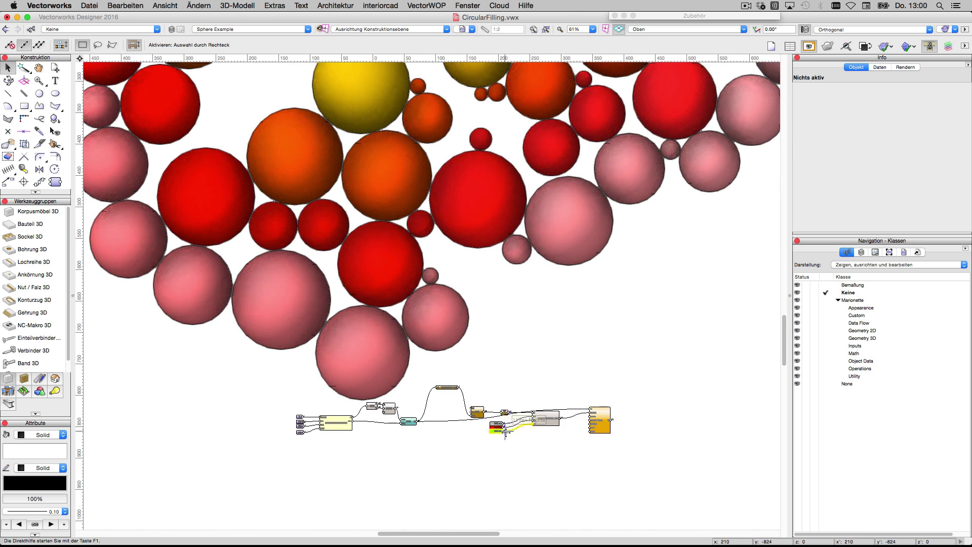
scroll(506, 432, "up", 6)
left_click(419, 343)
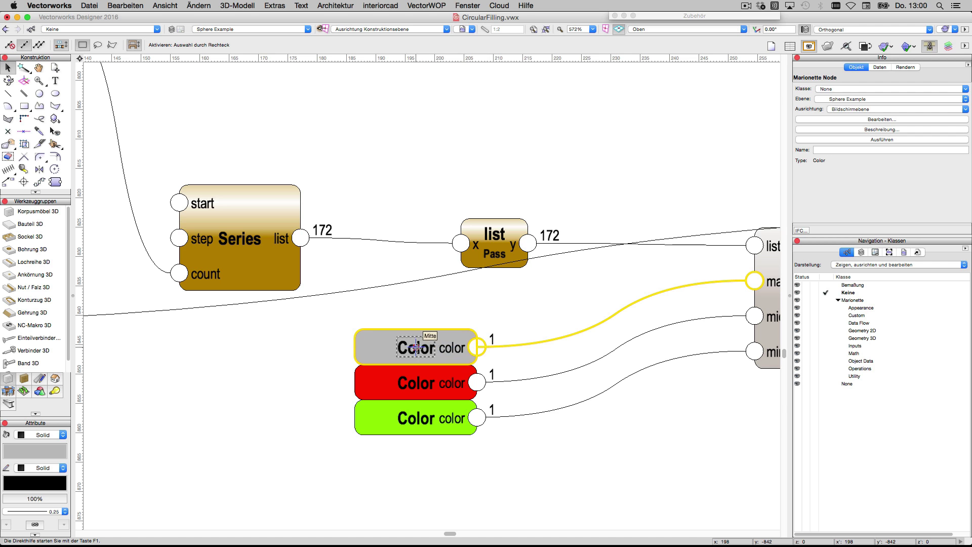
Step: Switch to Circlular growing.vwx, look at the network inside the grid bbox offset wrapper, and leave the wrapper
left_click(253, 31)
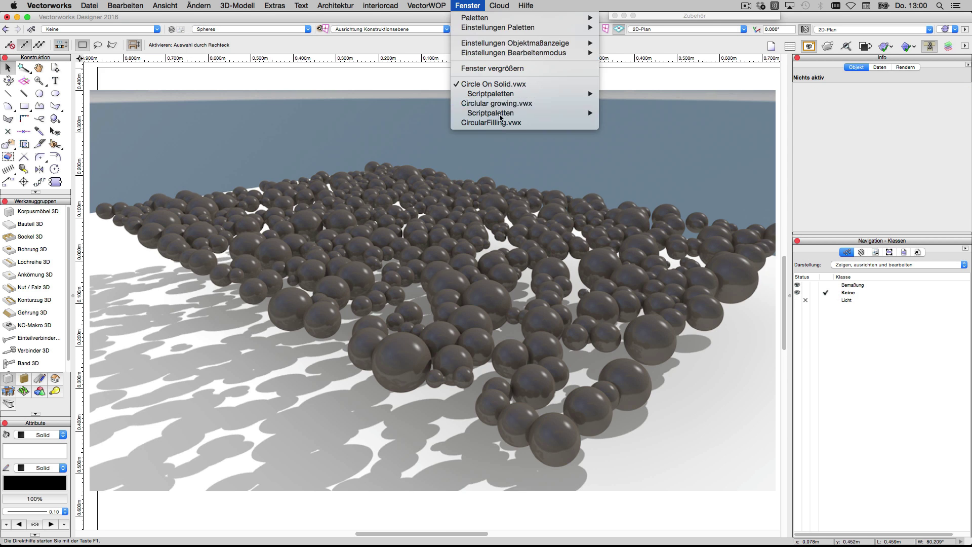
left_click(499, 103)
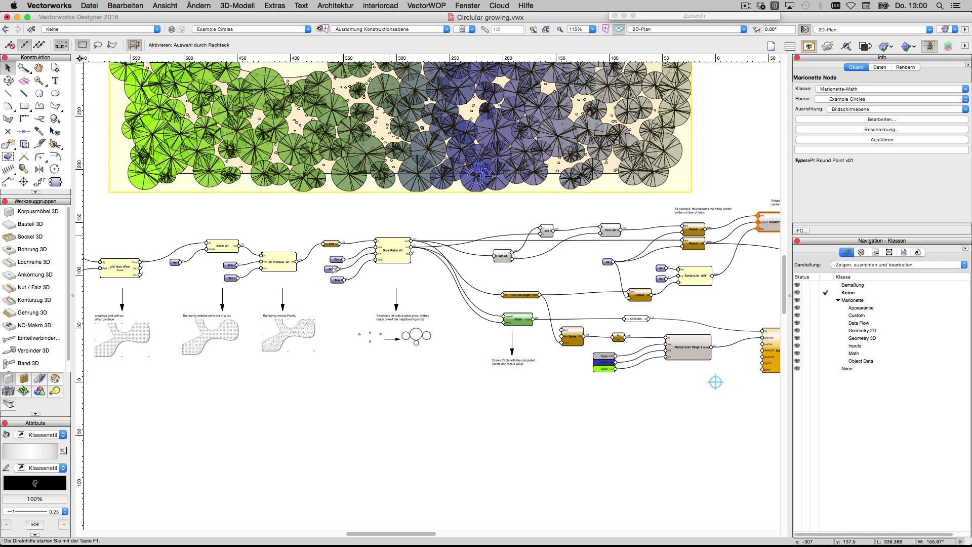
scroll(306, 288, "up", 6)
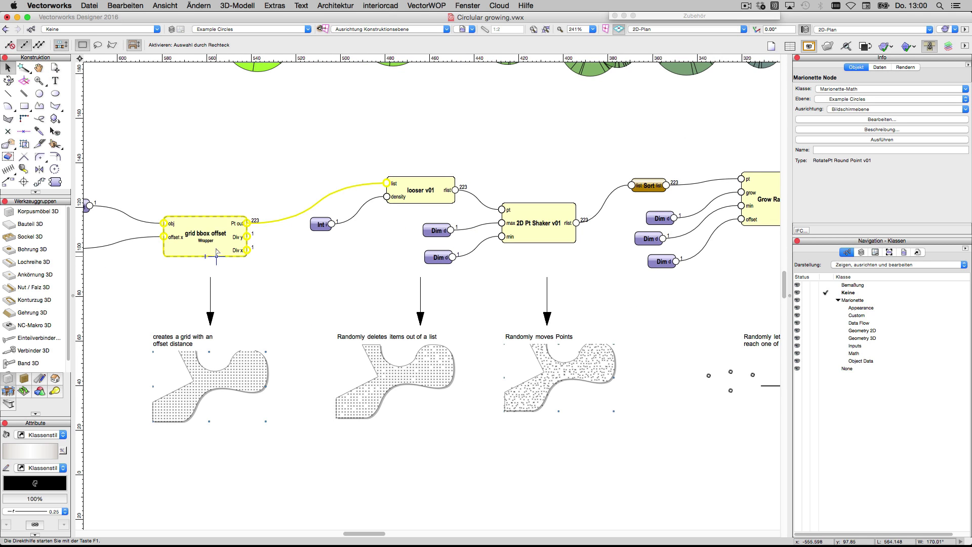
double_click(215, 243)
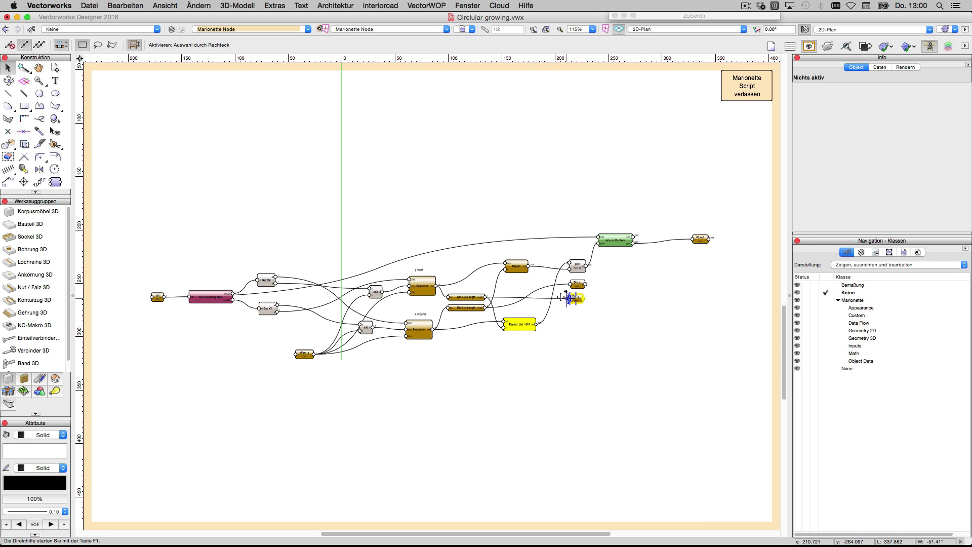
left_click(746, 86)
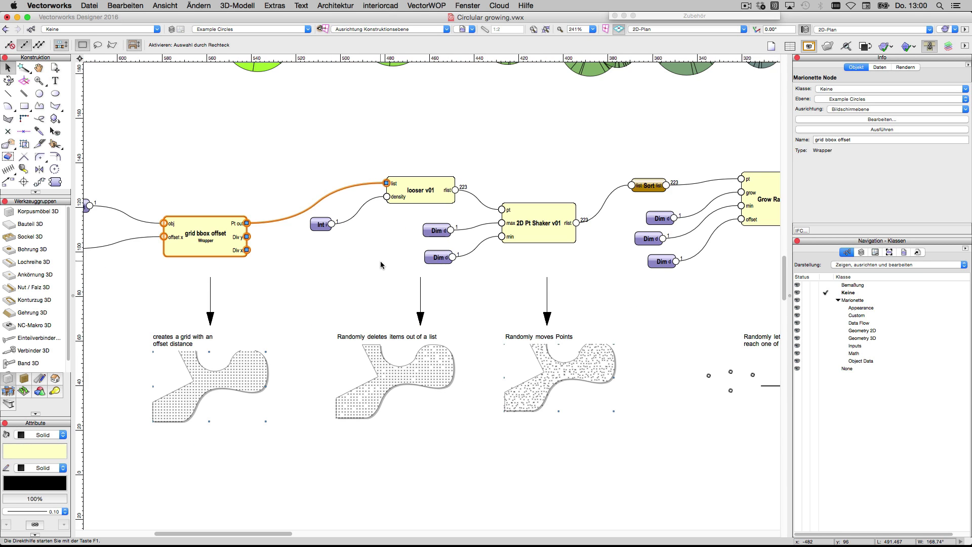
Step: Examine the nodes following grid bbox offset and view the RotatePt Round Point v01 node's Python script without changing it
scroll(305, 299, "down", 1)
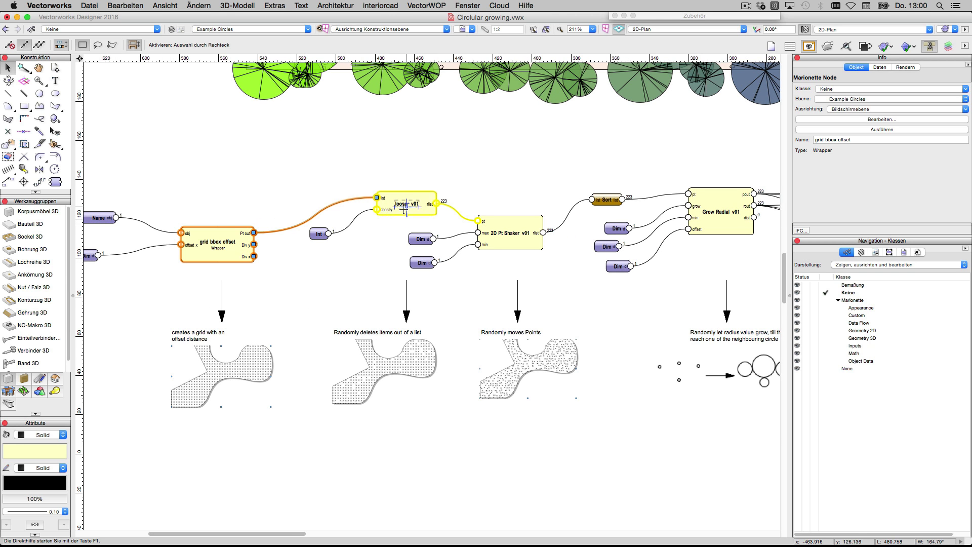
middle_click_drag(429, 183, 337, 203)
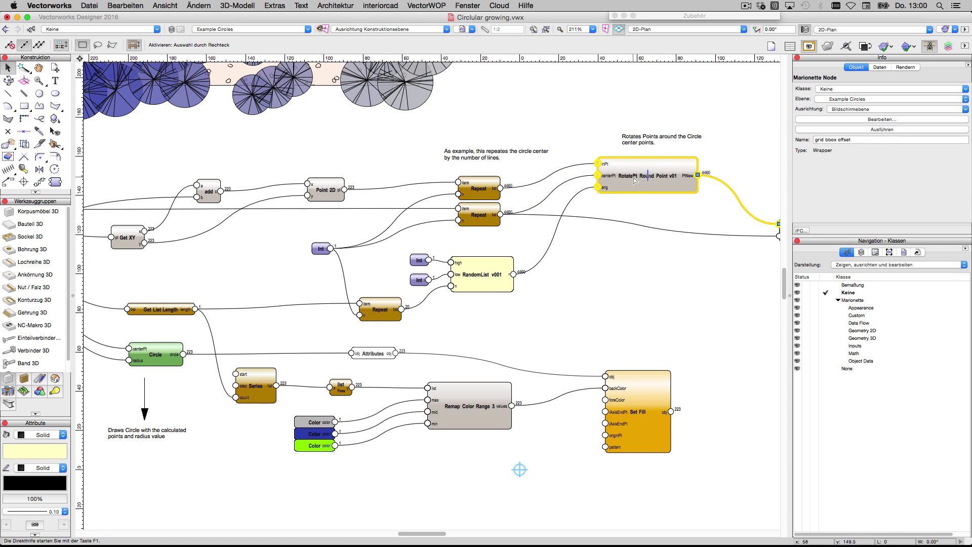
double_click(641, 180)
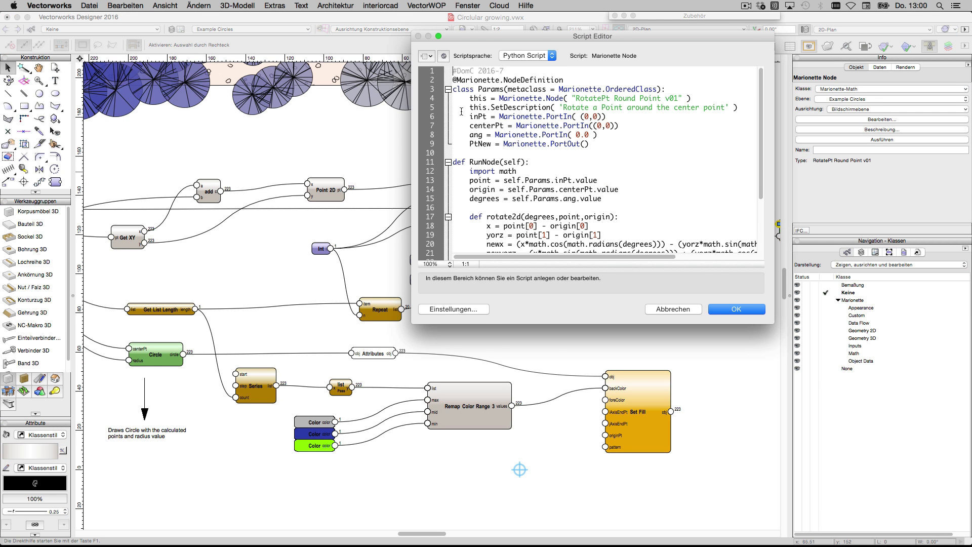
left_click(689, 308)
scroll(698, 230, "right", 5)
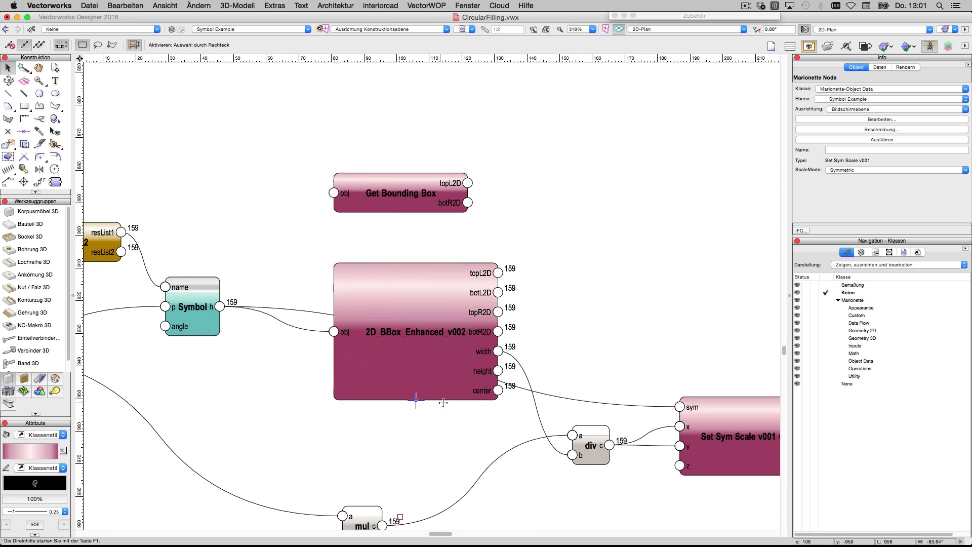
Step: Examine the 2D_BBox_Enhanced_v002 node beside Get Bounding Box, with its width output feeding the symbol scaling, on the Symbol Example layer
left_click(441, 398)
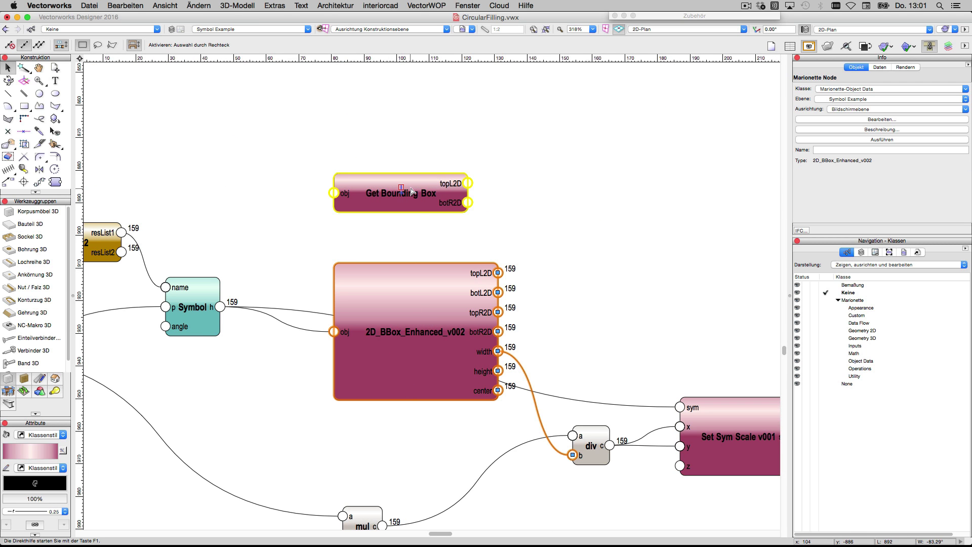
scroll(434, 237, "down", 3)
scroll(434, 237, "right", 4)
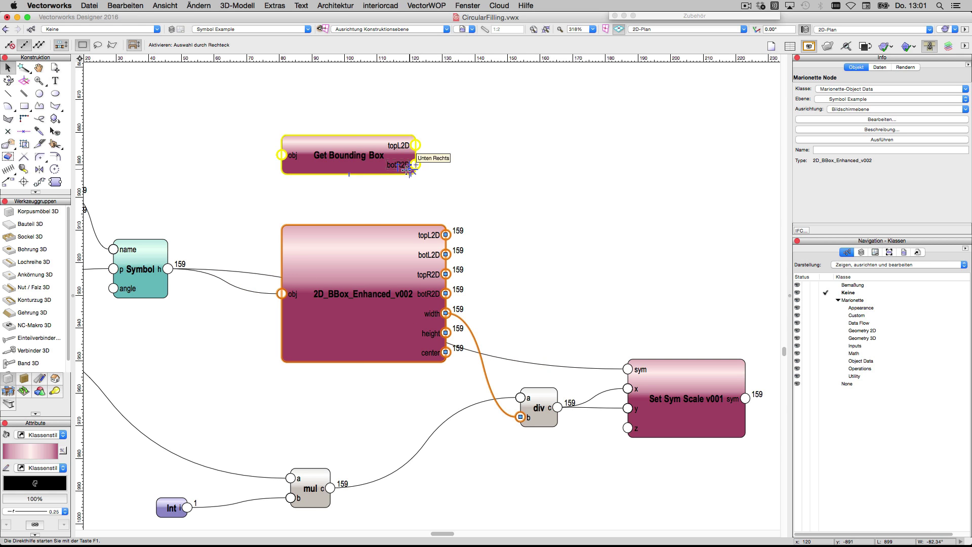
left_click(362, 228)
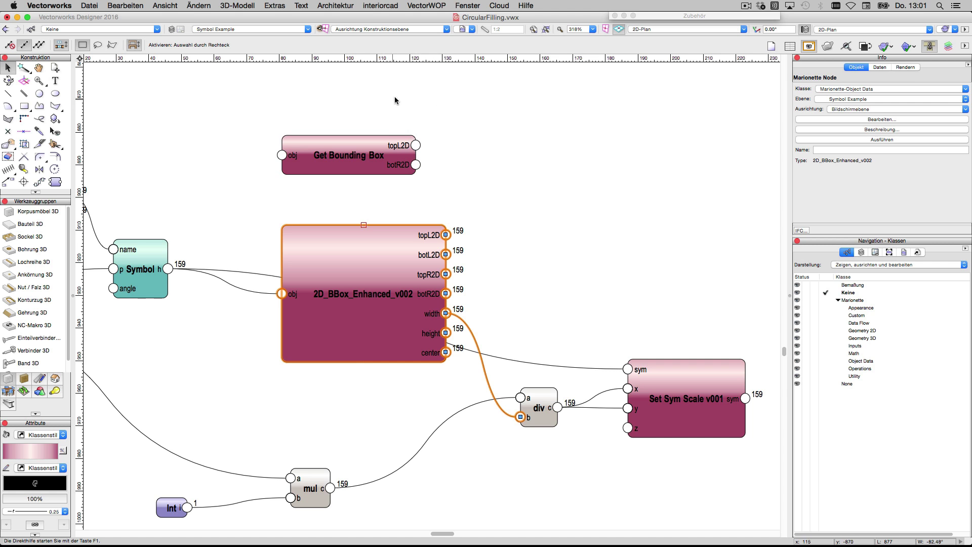
scroll(546, 241, "down", 4)
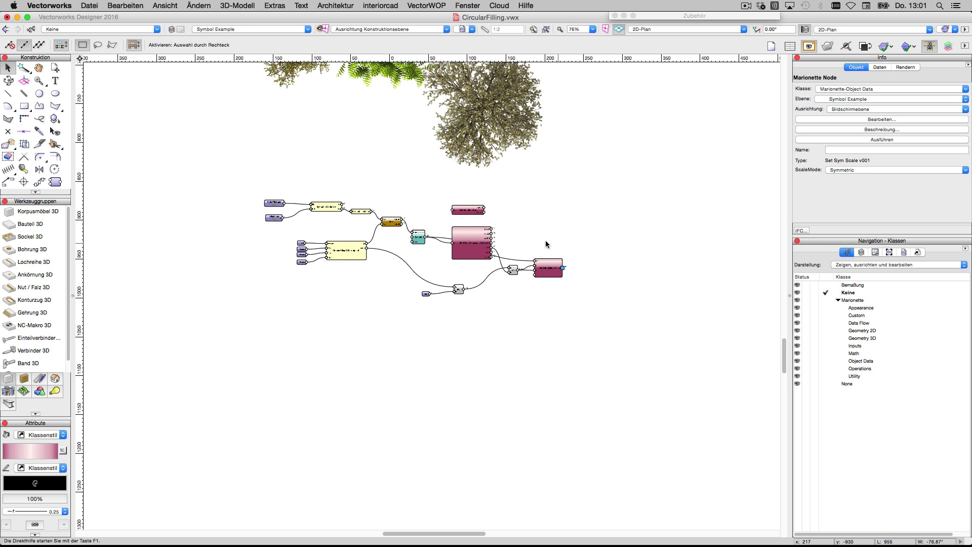
Step: Examine the Symbol in Folder v01 node with its folderFileName and IsFileFolder inputs, and the shuffler v01 node it feeds
scroll(354, 202, "up", 6)
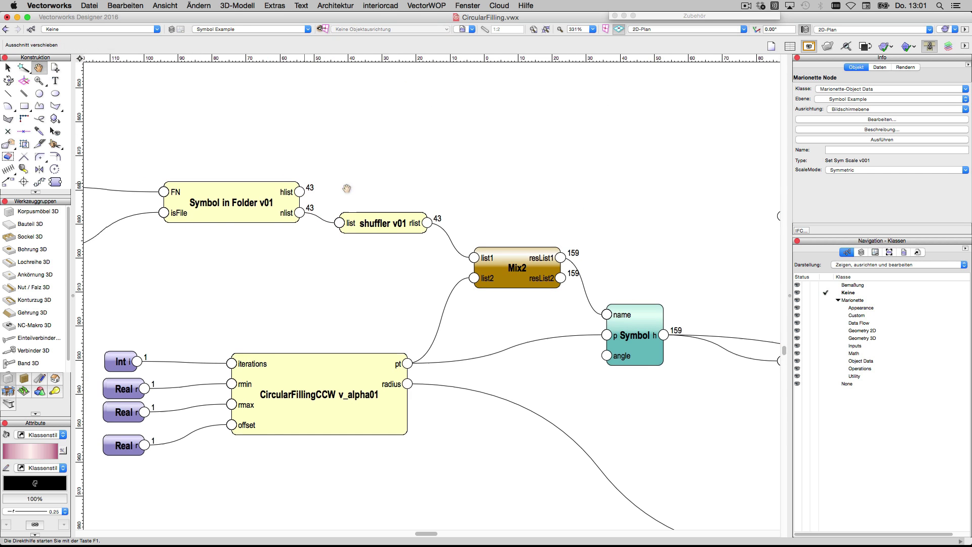
middle_click_drag(362, 192, 394, 202)
left_click(274, 205)
middle_click_drag(283, 197, 431, 218)
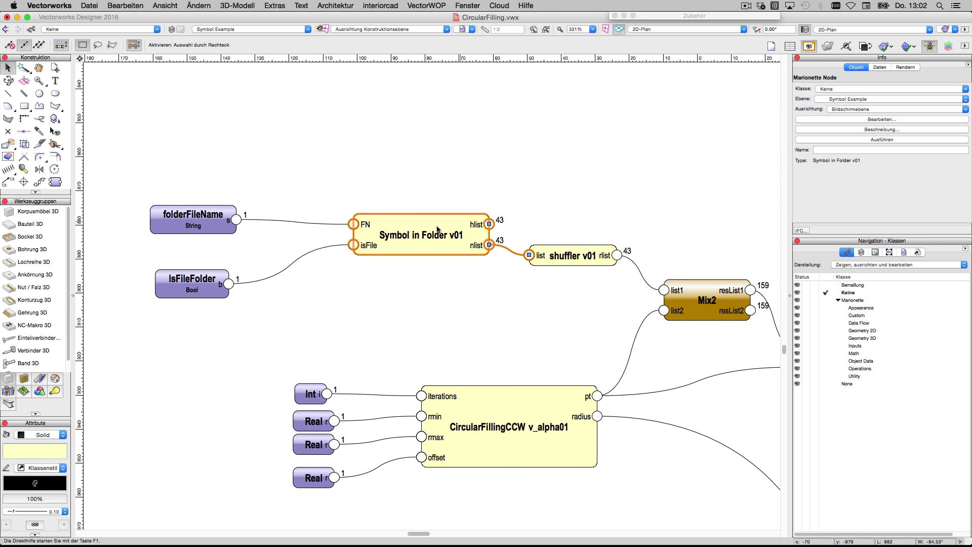
scroll(527, 207, "right", 5)
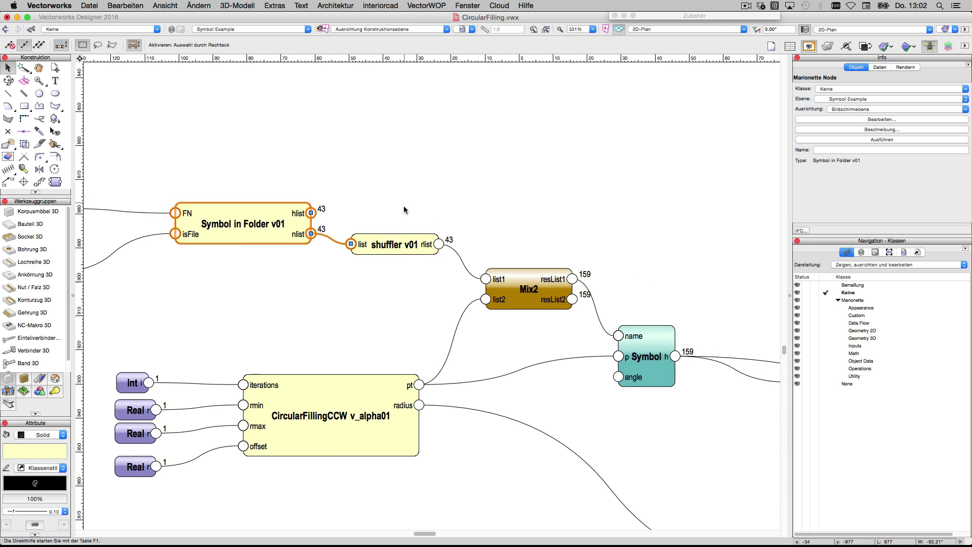
left_click(383, 242)
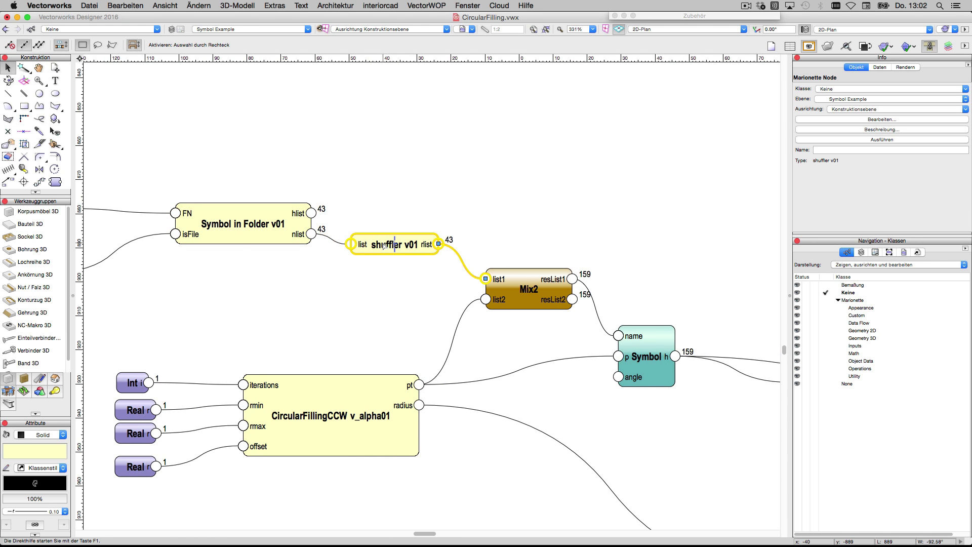